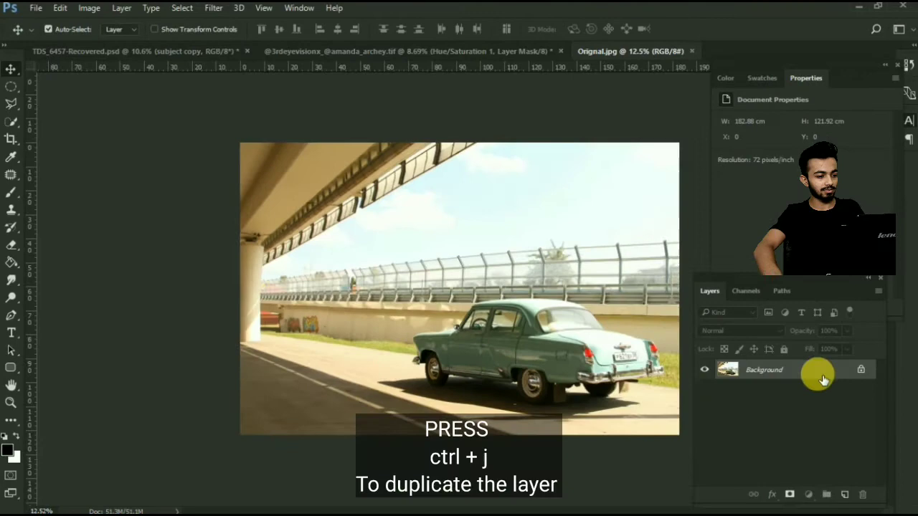
# Step: Duplicate the Background layer and set the Pen tool to Path mode for outlining the car
pyautogui.hotkey('ctrl', 'j')
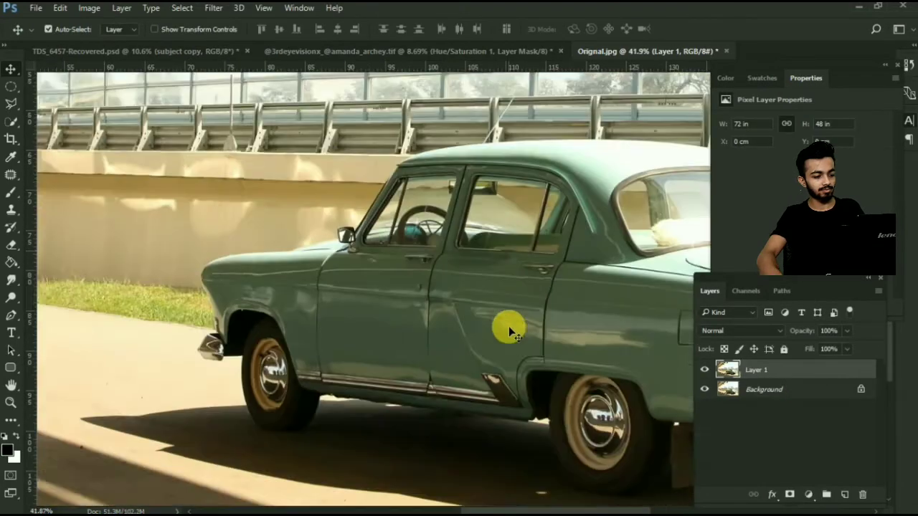
pyautogui.scroll(10, 368, 427)
pyautogui.moveTo(191, 305); pyautogui.dragTo(268, 294)
pyautogui.rightClick(11, 316)
pyautogui.click(61, 312)
pyautogui.click(68, 29)
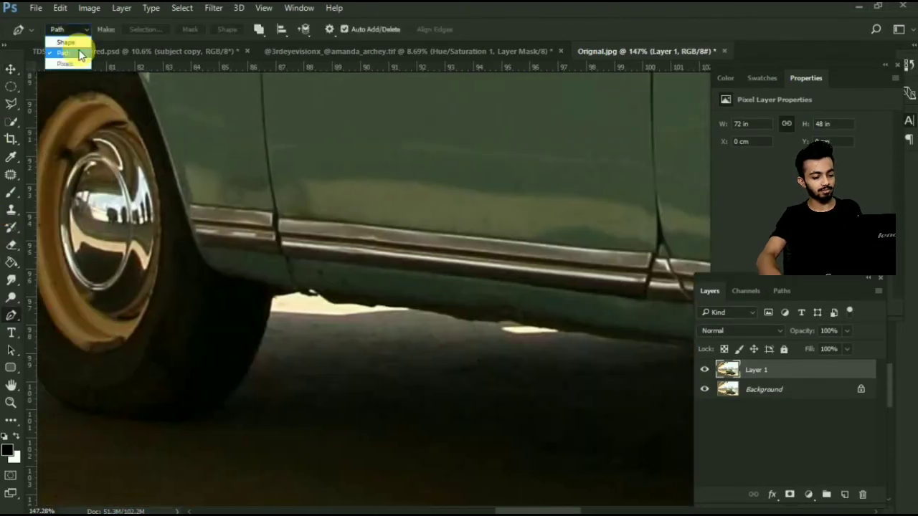
pyautogui.click(81, 53)
# Step: Trace a pen path along the car's underside, over the hood and down the front fender's edge
pyautogui.hscroll(6, 251, 332)
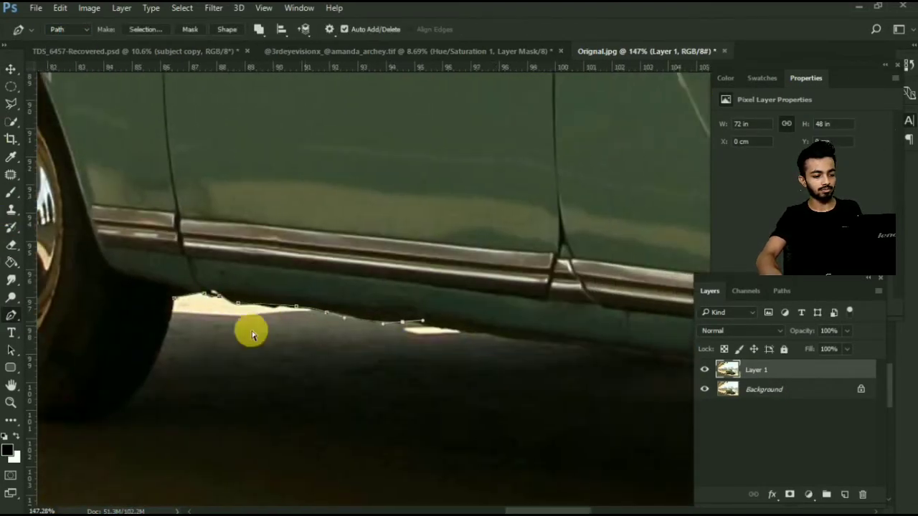
pyautogui.hscroll(-2, 187, 387)
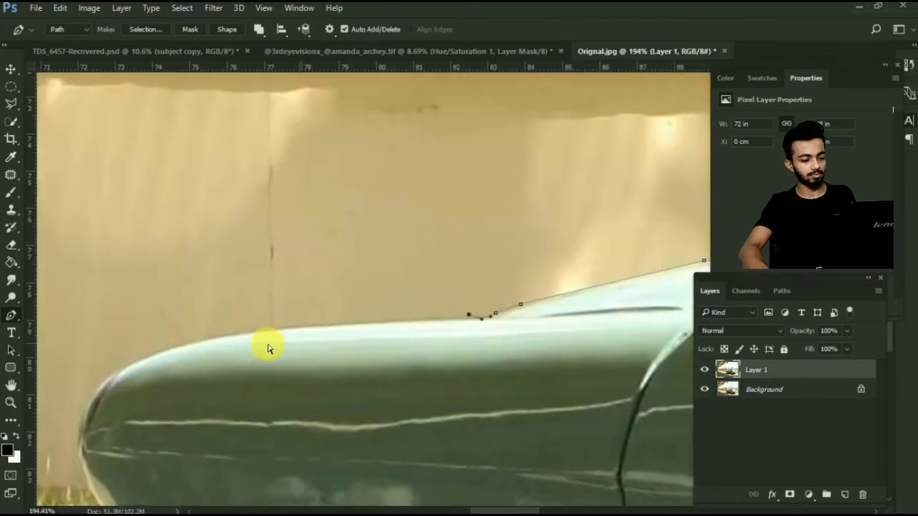
pyautogui.hscroll(-1, 268, 345)
pyautogui.moveTo(346, 332); pyautogui.dragTo(325, 336)
pyautogui.moveTo(190, 394); pyautogui.dragTo(172, 430)
pyautogui.moveTo(177, 455); pyautogui.dragTo(180, 468)
pyautogui.scroll(-3, 180, 469)
pyautogui.moveTo(208, 251); pyautogui.dragTo(211, 264)
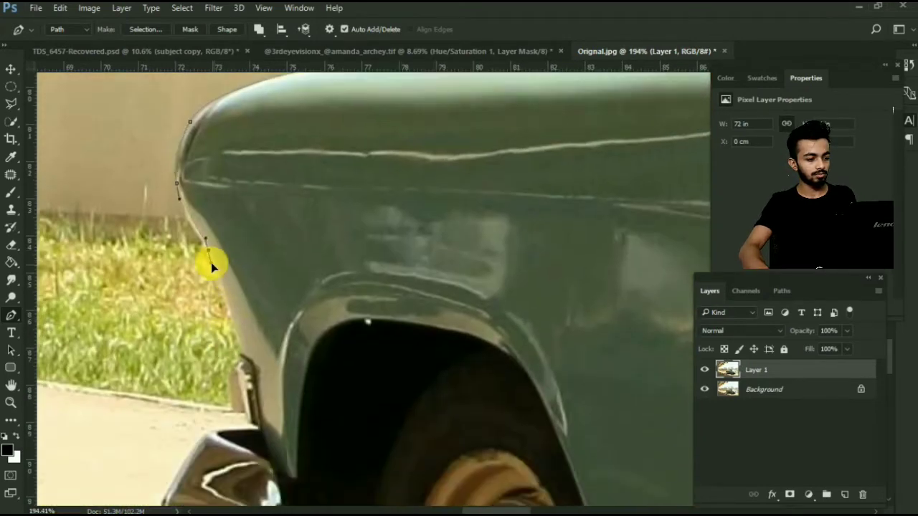
pyautogui.keyDown('alt'); pyautogui.click(209, 250); pyautogui.keyUp('alt')
pyautogui.moveTo(231, 316); pyautogui.dragTo(232, 347)
pyautogui.click(239, 355)
# Step: Continue the path around the lower front fender trim and the chrome front bumper
pyautogui.scroll(-4, 260, 359)
pyautogui.hscroll(1, 261, 358)
pyautogui.click(207, 119)
pyautogui.click(213, 151)
pyautogui.click(226, 159)
pyautogui.moveTo(184, 174); pyautogui.dragTo(150, 177)
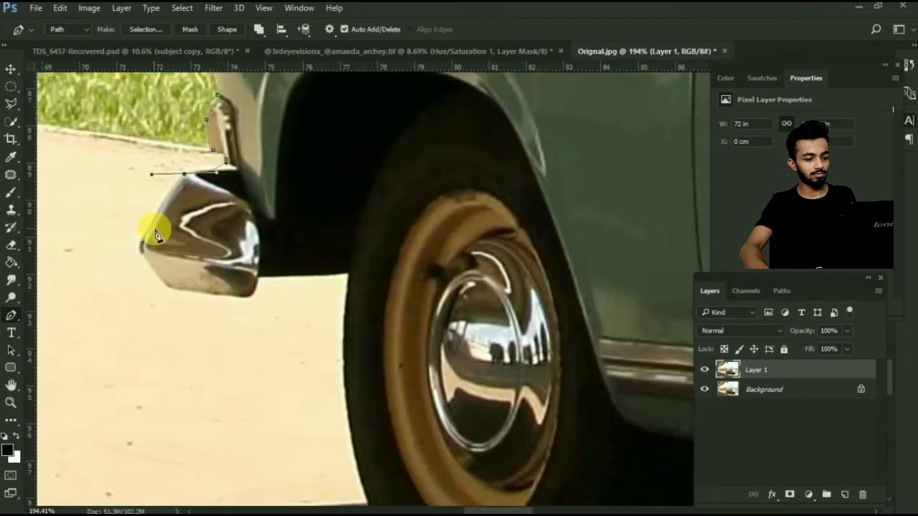
pyautogui.click(139, 243)
pyautogui.click(166, 283)
pyautogui.click(218, 292)
pyautogui.click(258, 276)
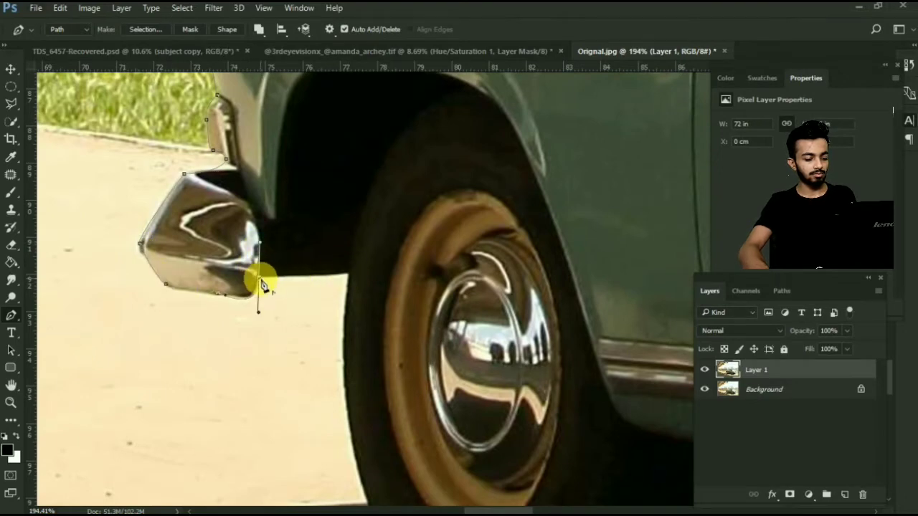
# Step: Trace the path around the front tyre and close it at the car's underside
pyautogui.click(349, 272)
pyautogui.scroll(-1, 366, 416)
pyautogui.moveTo(351, 345); pyautogui.dragTo(368, 413)
pyautogui.scroll(-1, 369, 413)
pyautogui.moveTo(457, 429); pyautogui.dragTo(531, 387)
pyautogui.keyDown('alt'); pyautogui.click(463, 429); pyautogui.keyUp('alt')
pyautogui.hscroll(2, 495, 420)
pyautogui.moveTo(556, 323); pyautogui.dragTo(559, 310)
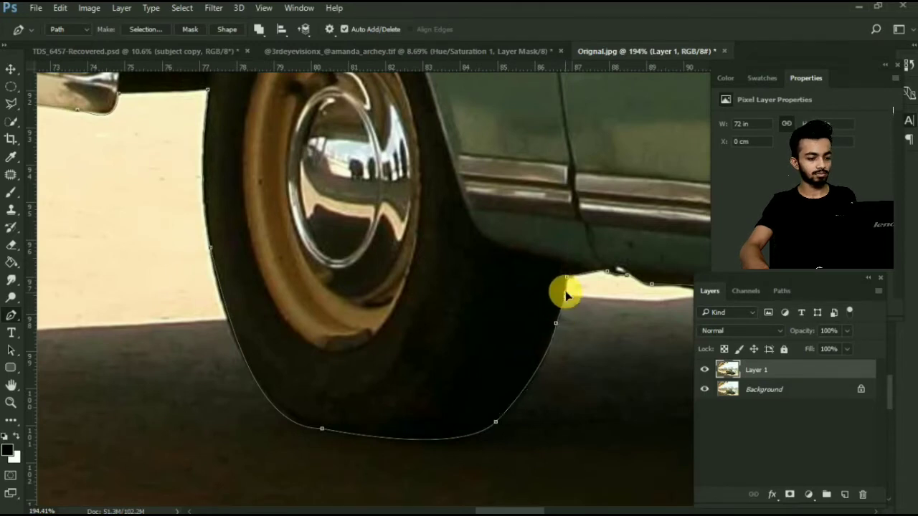
pyautogui.scroll(-10, 570, 285)
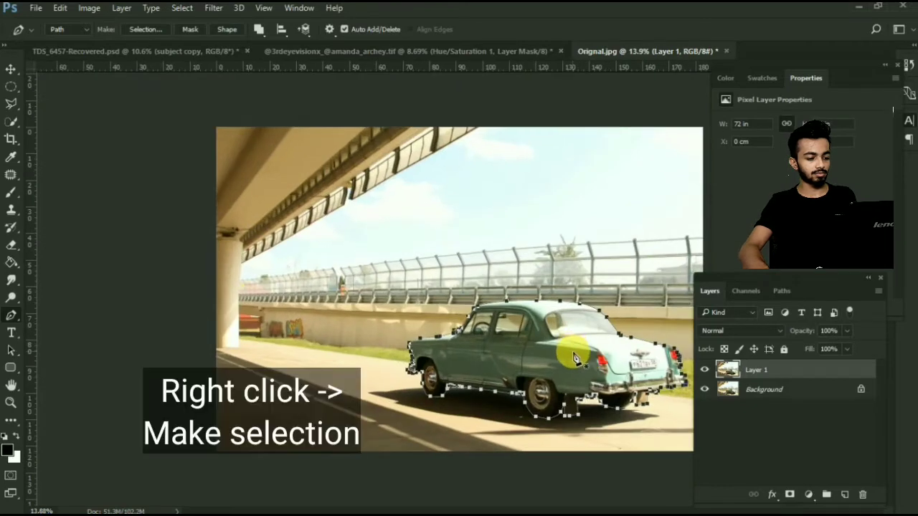
# Step: Convert the car path into a new anti-aliased selection with a 1-pixel feather and add it as Layer 1's mask
pyautogui.rightClick(582, 367)
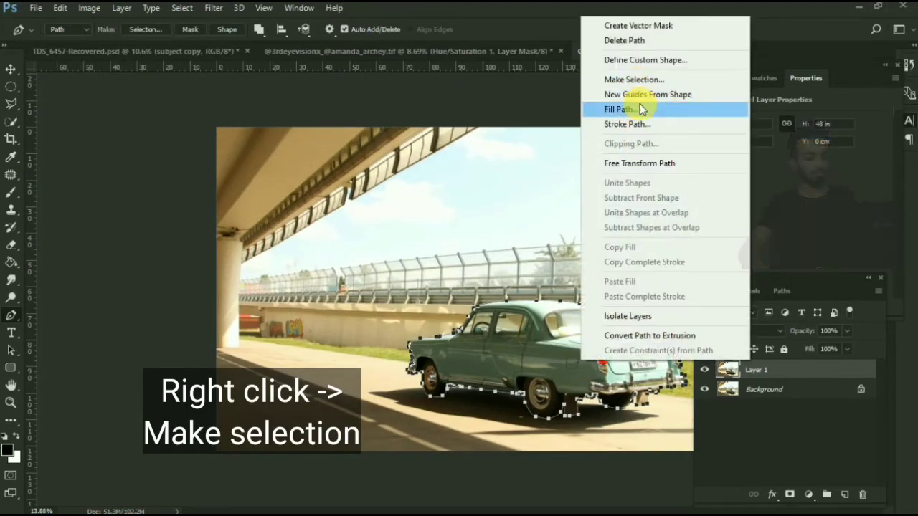
pyautogui.click(631, 79)
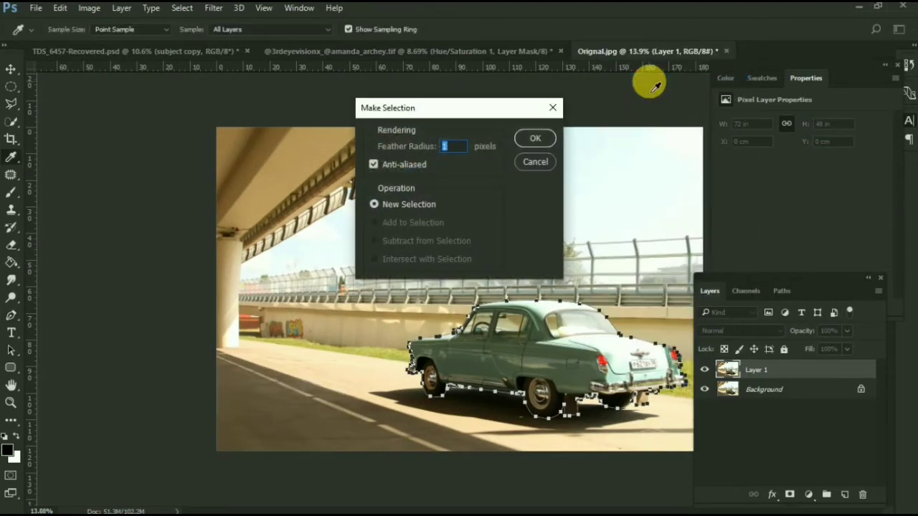
pyautogui.press('Return')
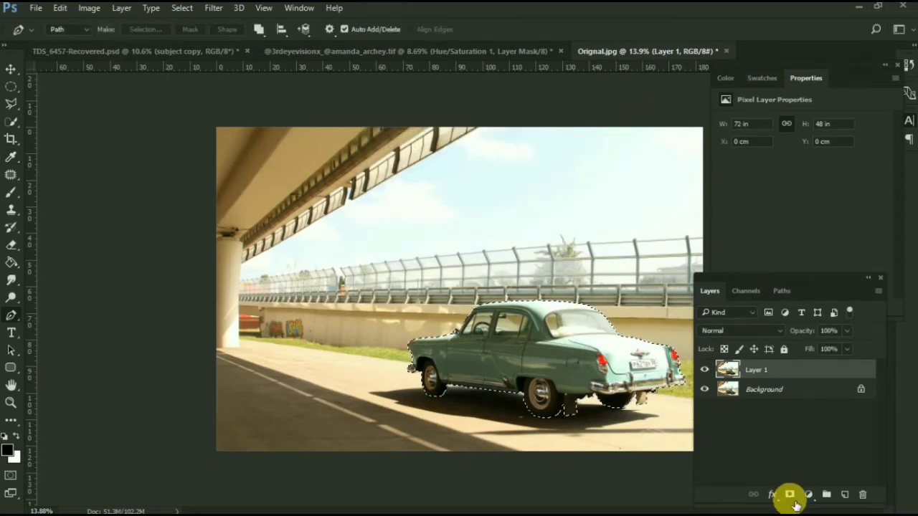
pyautogui.click(791, 496)
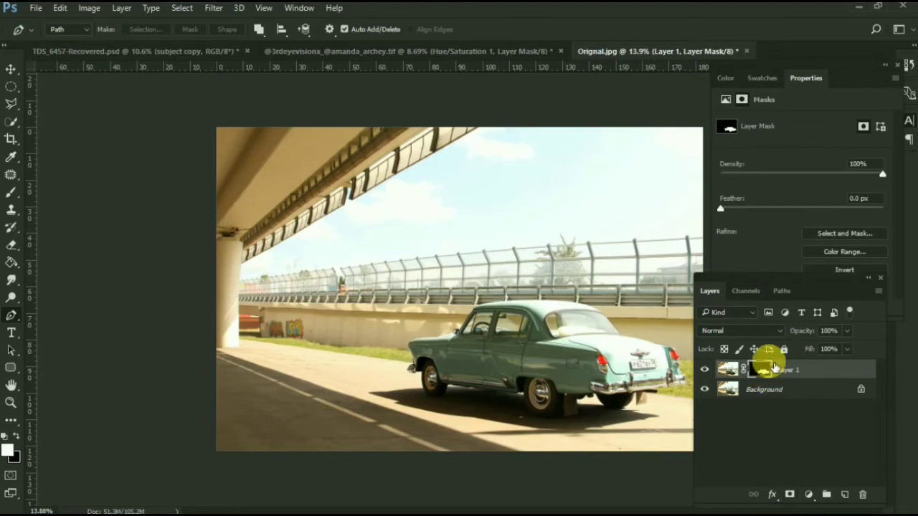
# Step: Duplicate the Background layer and name the copy "MOtion blur"
pyautogui.click(771, 391)
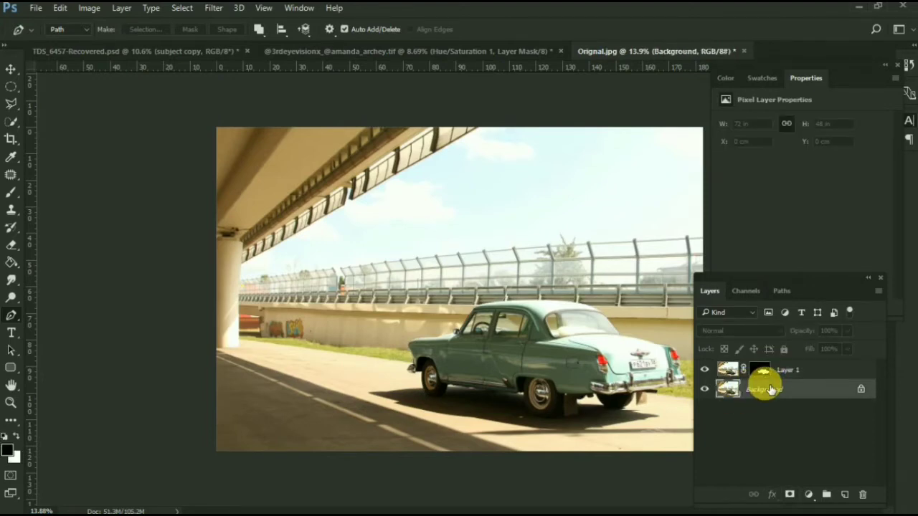
pyautogui.hotkey('ctrl', 'j')
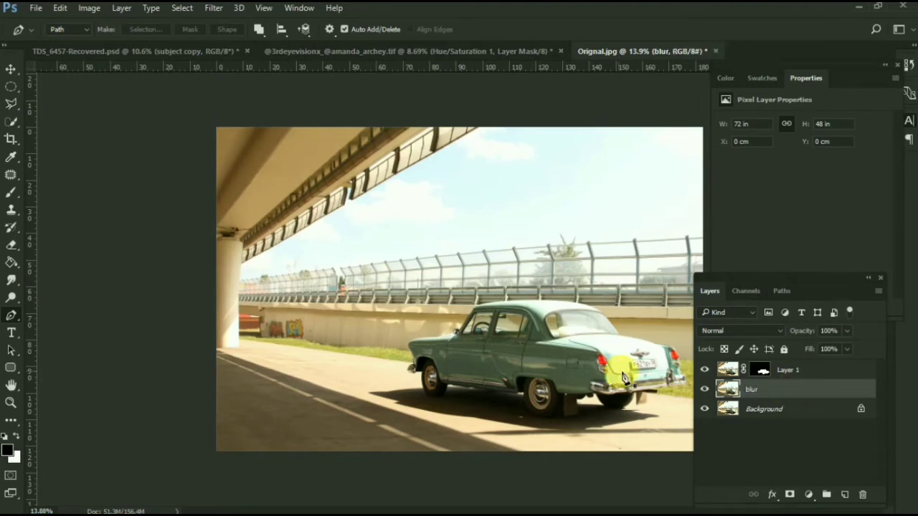
pyautogui.doubleClick(766, 393)
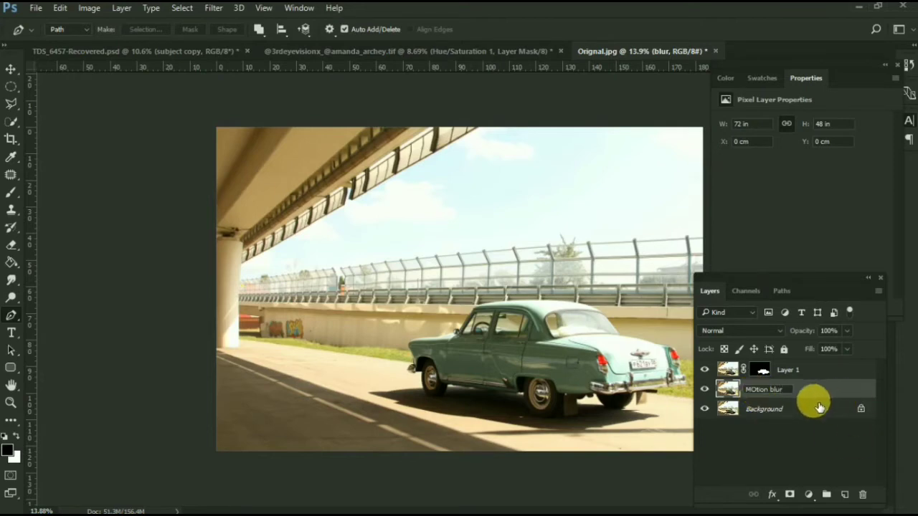
pyautogui.press('Return')
pyautogui.moveTo(822, 280); pyautogui.dragTo(844, 282)
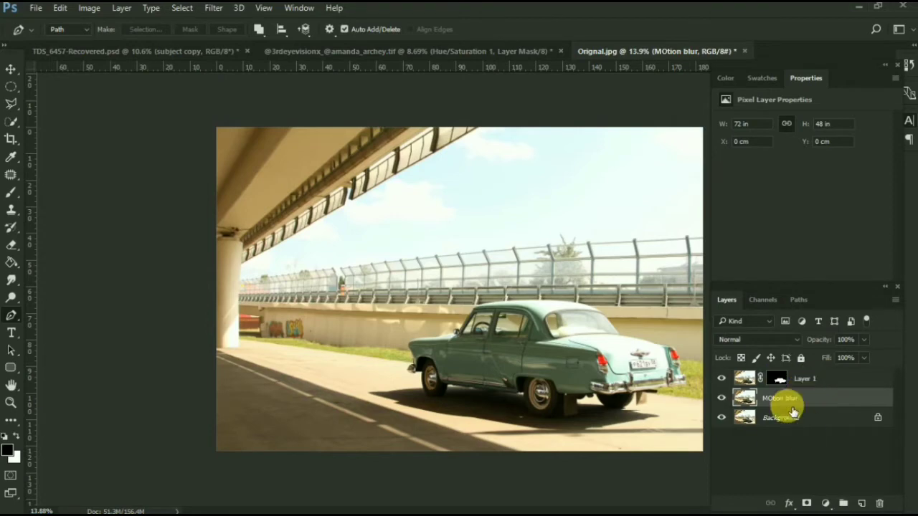
# Step: Apply the Camera Raw Filter to Layer 1 with Highlights set to -77
pyautogui.click(814, 380)
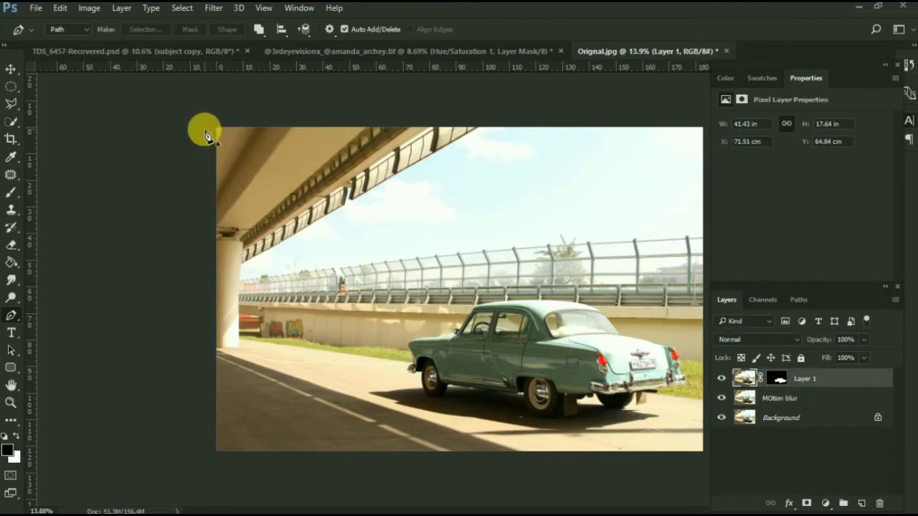
pyautogui.click(214, 8)
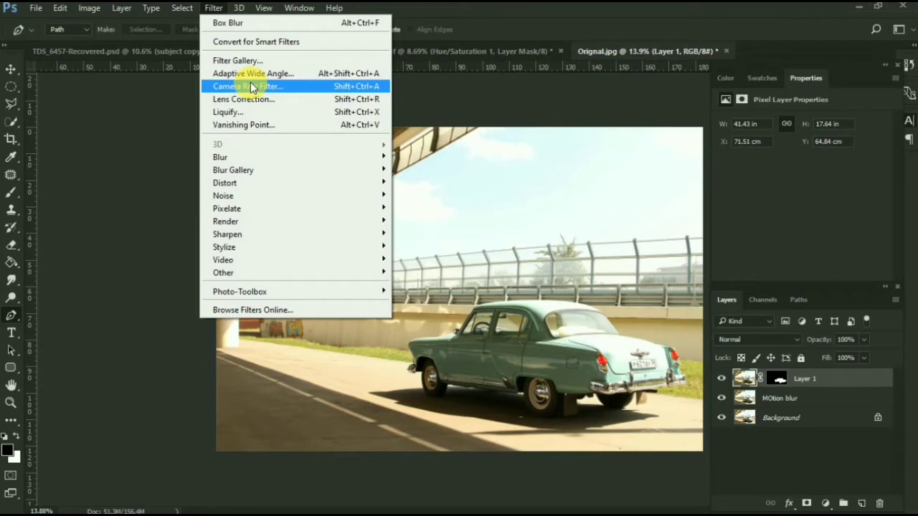
pyautogui.click(251, 86)
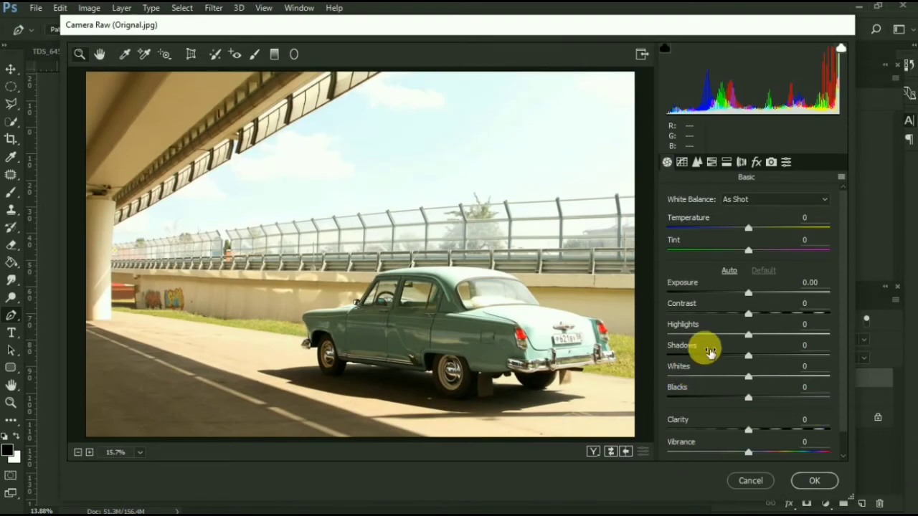
pyautogui.moveTo(706, 343); pyautogui.dragTo(673, 345)
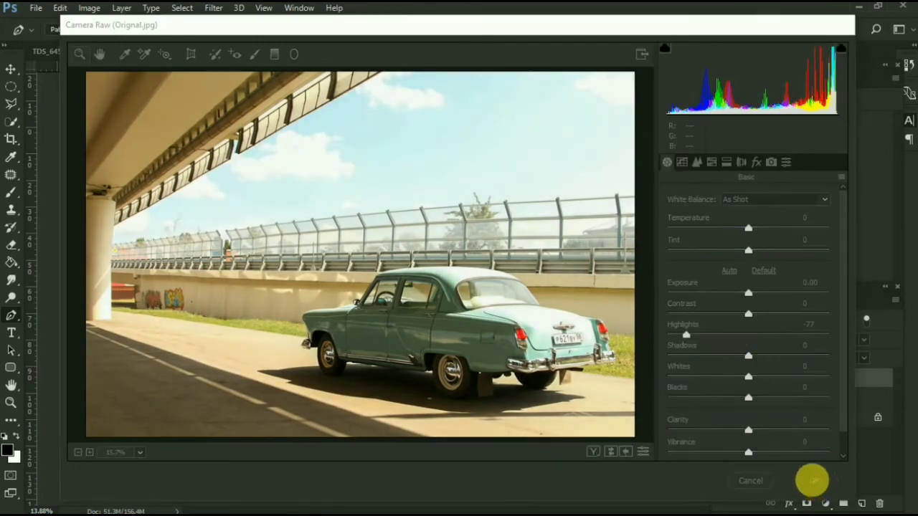
pyautogui.click(814, 480)
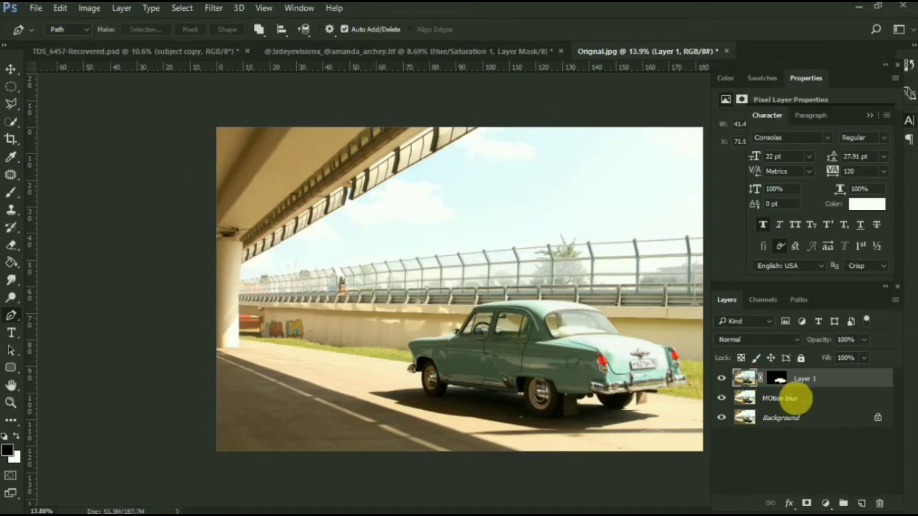
# Step: Start Path Blur on the MOtion blur layer and draw blur paths along the fence and the guardrail
pyautogui.click(785, 399)
pyautogui.click(225, 10)
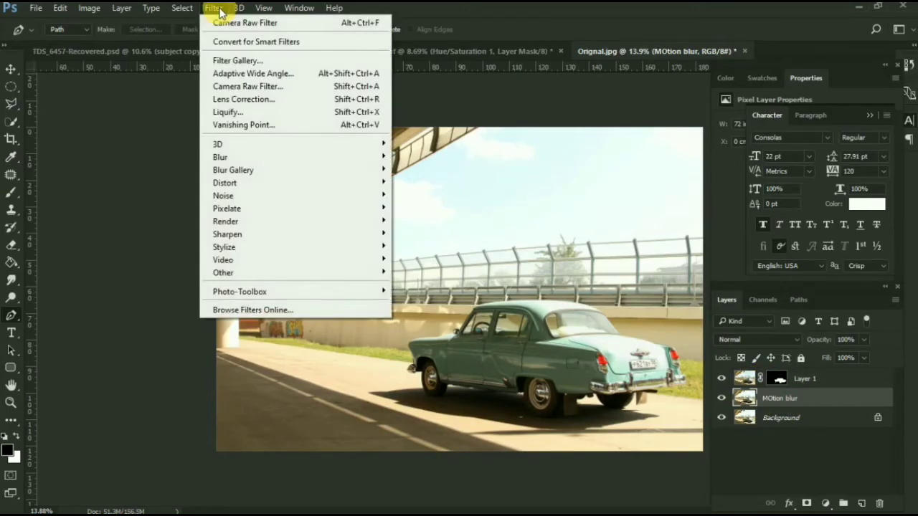
pyautogui.moveTo(248, 172)
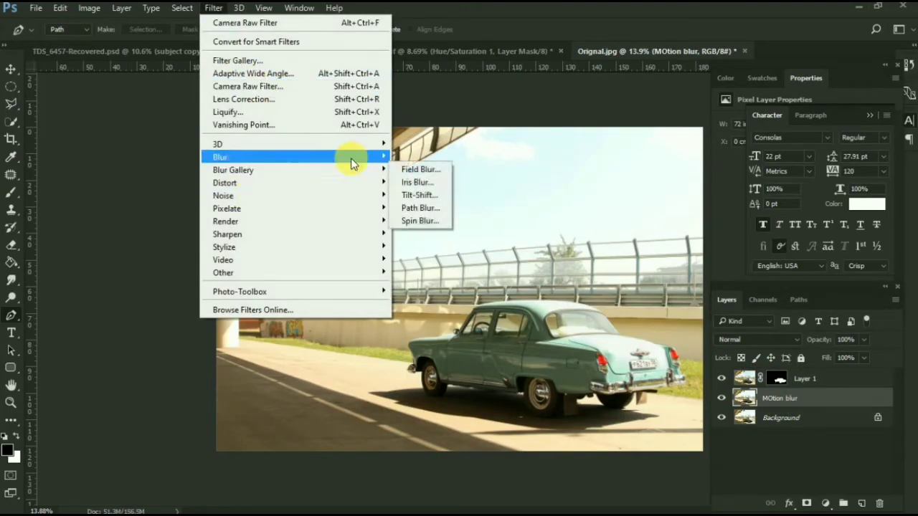
pyautogui.click(421, 207)
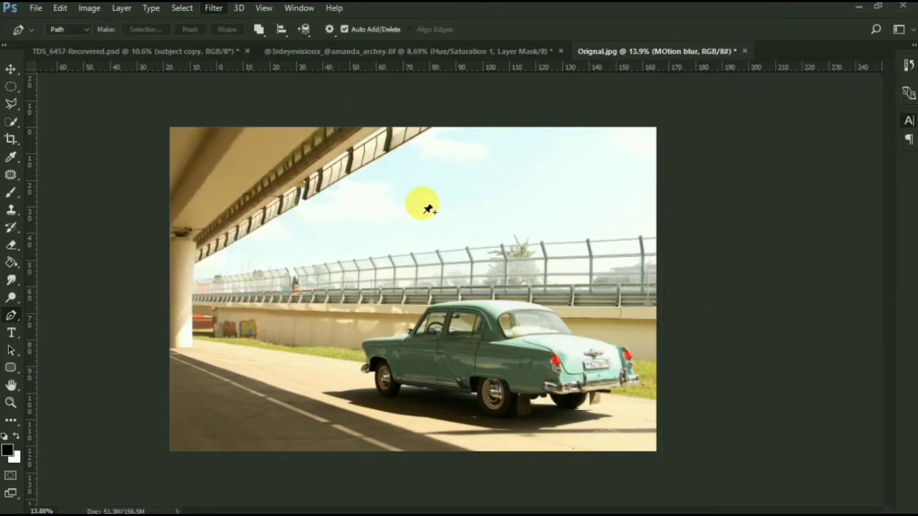
pyautogui.moveTo(373, 293)
pyautogui.mouseDown()
pyautogui.moveTo(147, 297)
pyautogui.moveTo(641, 227)
pyautogui.moveTo(615, 238)
pyautogui.mouseUp()
pyautogui.click(170, 294)
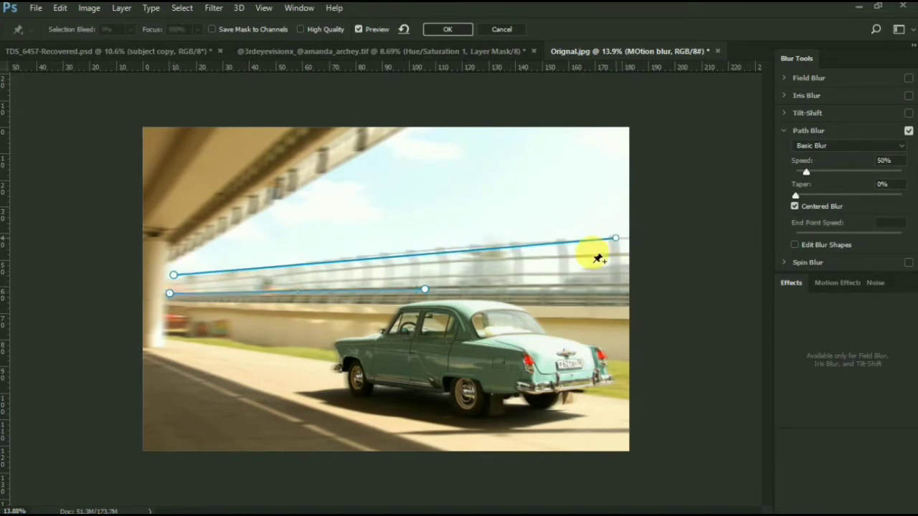
# Step: Add two blur paths following the overpass's lower edge and its inner beam
pyautogui.click(167, 260)
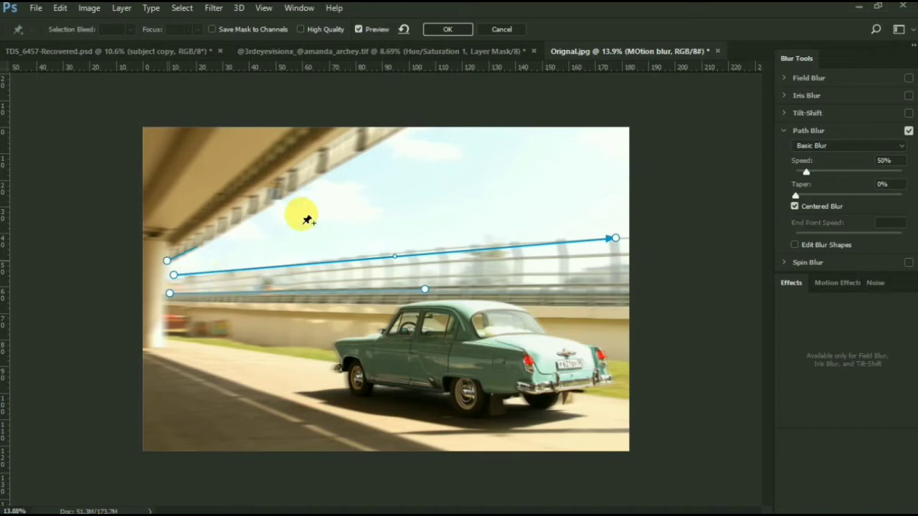
pyautogui.doubleClick(395, 134)
pyautogui.click(167, 239)
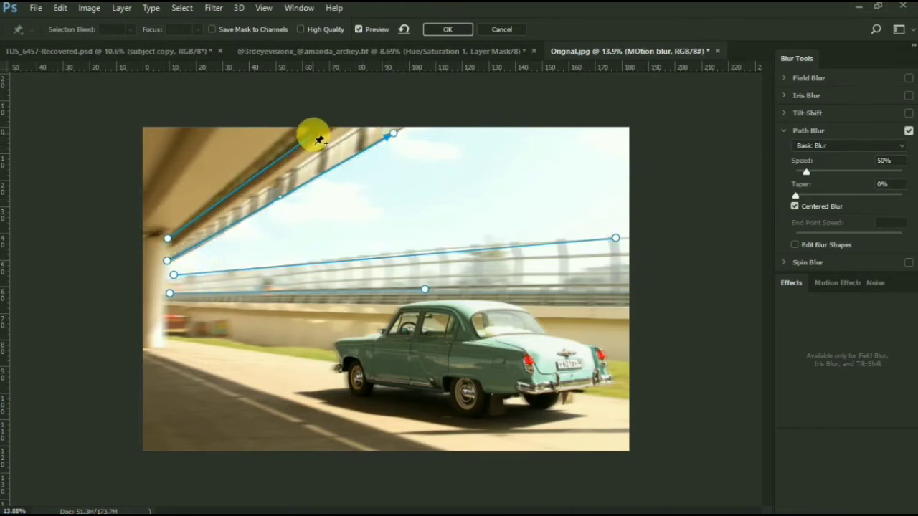
pyautogui.doubleClick(313, 133)
# Step: Add blur paths along the grass edge, road stripes, wall, overpass ceiling and sky, and across the car to the photo's edge
pyautogui.click(166, 336)
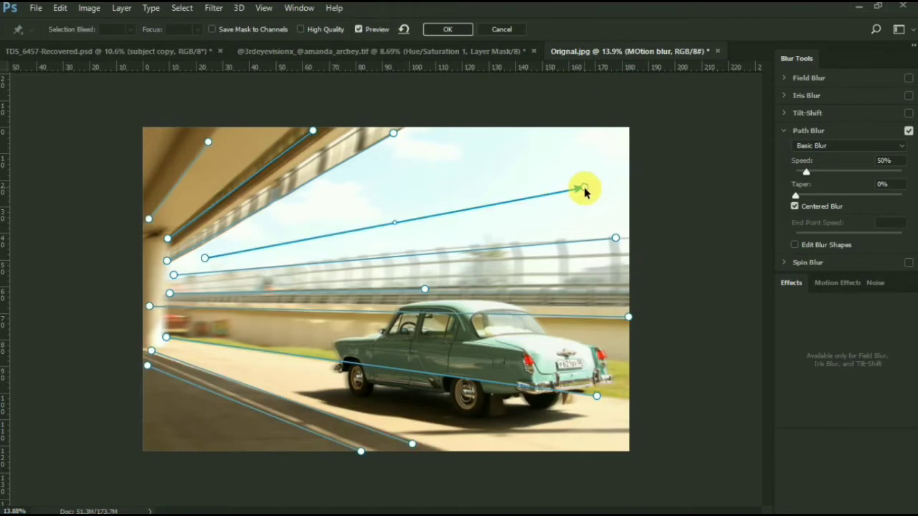
pyautogui.click(156, 327)
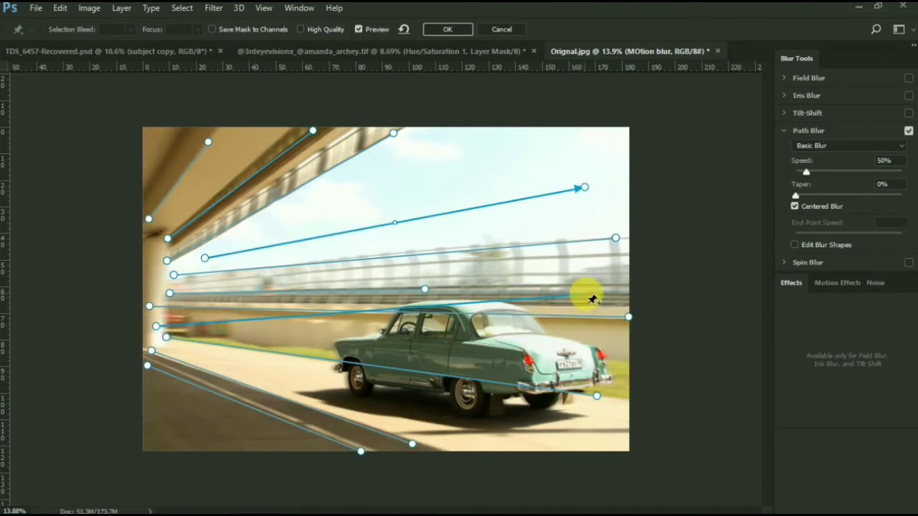
pyautogui.click(325, 353)
pyautogui.click(622, 353)
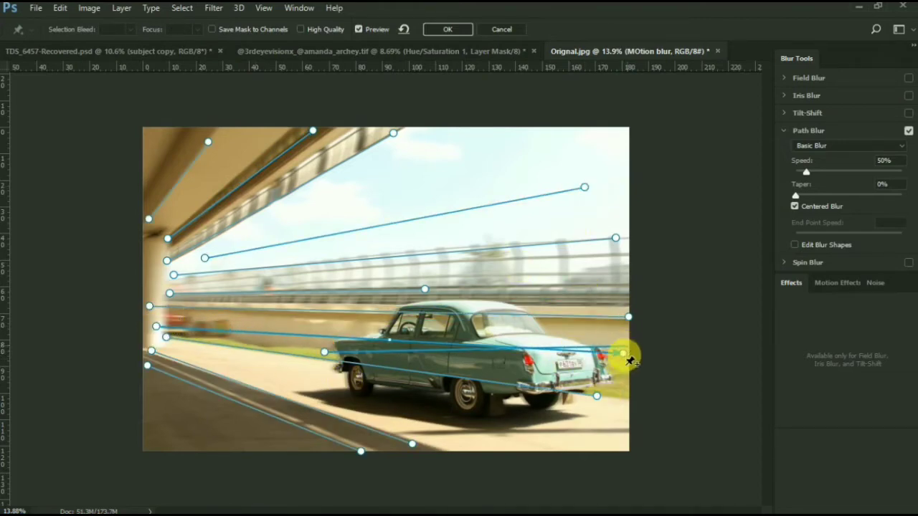
pyautogui.doubleClick(620, 368)
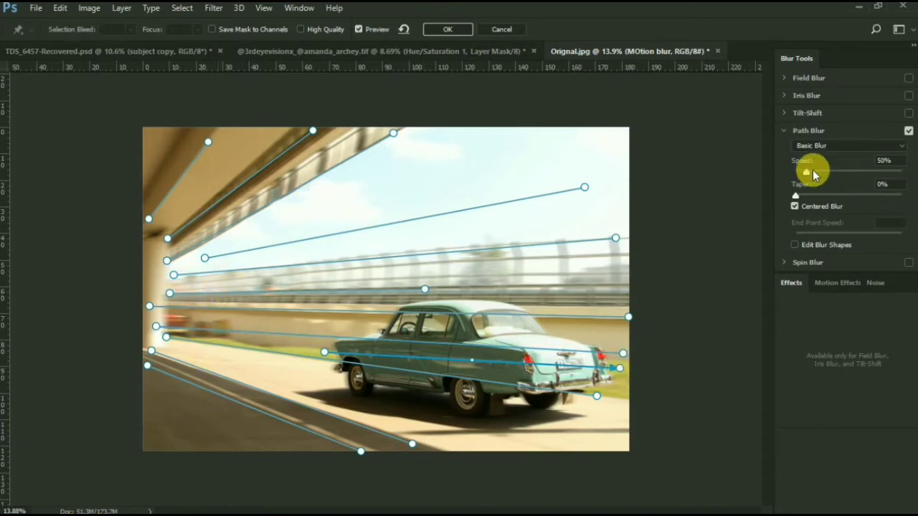
# Step: Set the path blur's Speed to 204% and Taper to 43%, and apply the blur
pyautogui.moveTo(816, 170); pyautogui.dragTo(842, 168)
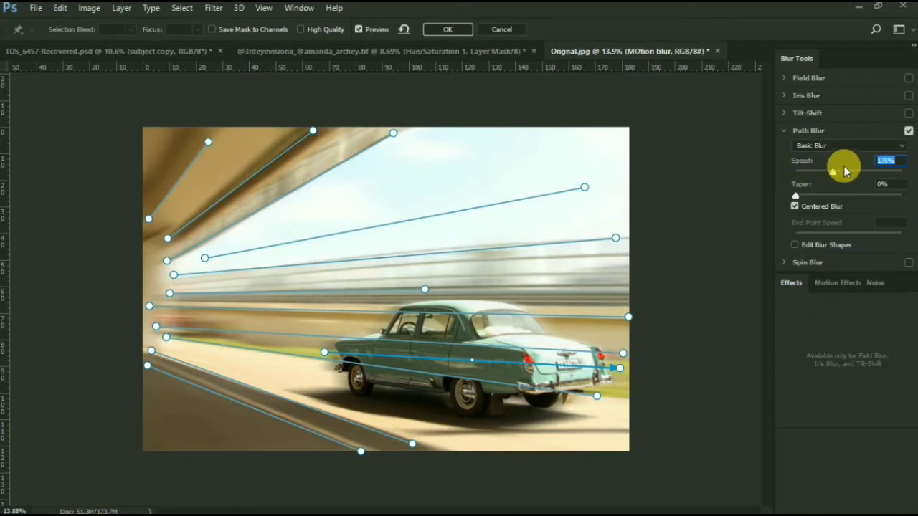
pyautogui.moveTo(814, 192); pyautogui.dragTo(868, 195)
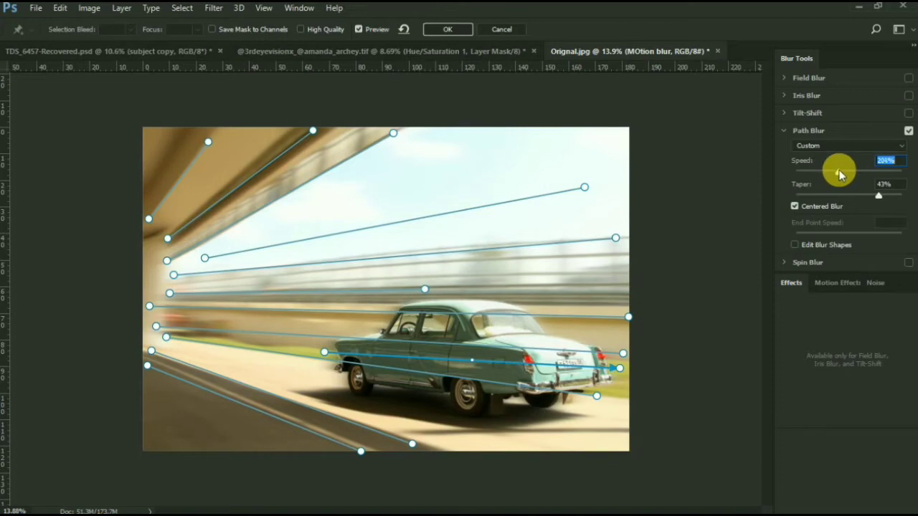
pyautogui.click(455, 31)
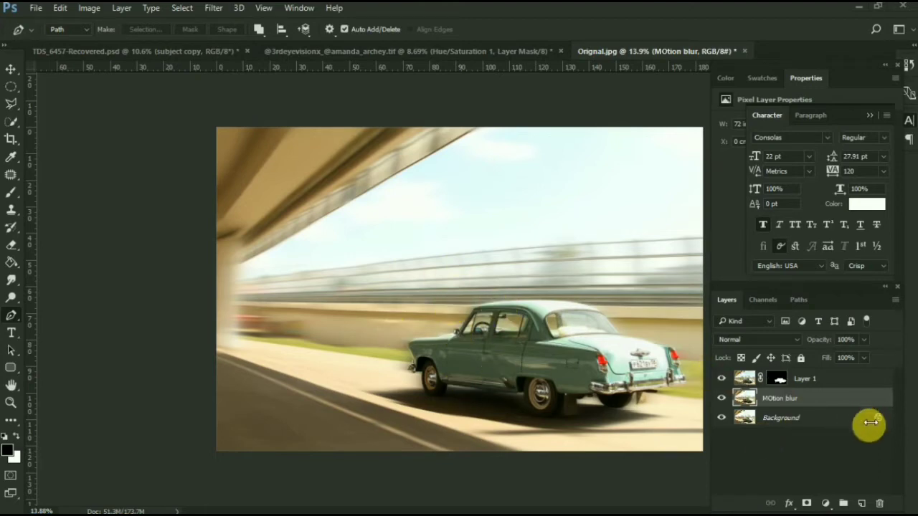
# Step: Duplicate the masked car layer, Layer 1, and hide the original Layer 1
pyautogui.click(852, 381)
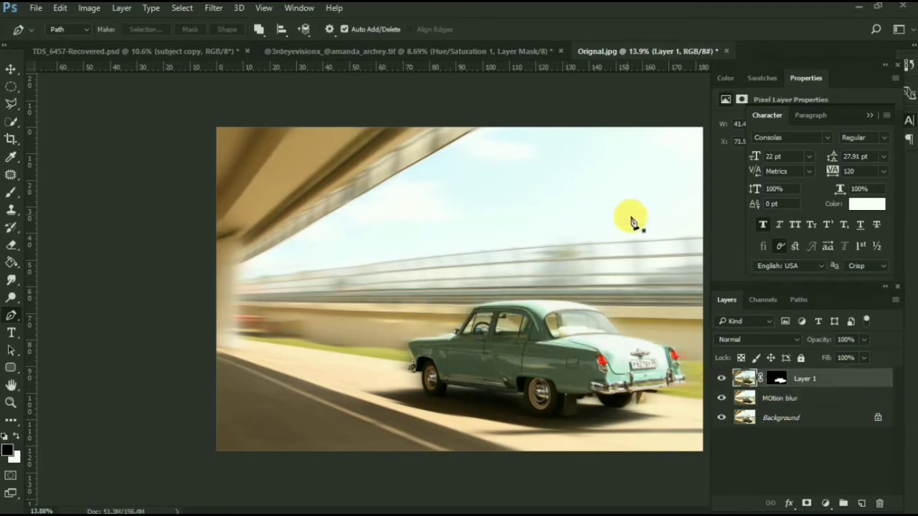
pyautogui.scroll(2, 382, 393)
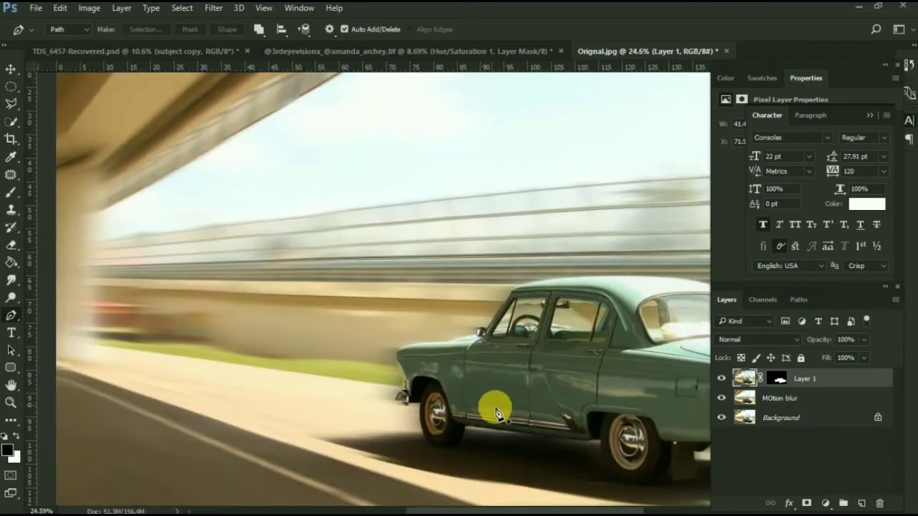
pyautogui.scroll(-3, 496, 409)
pyautogui.hotkey('ctrl', 'j')
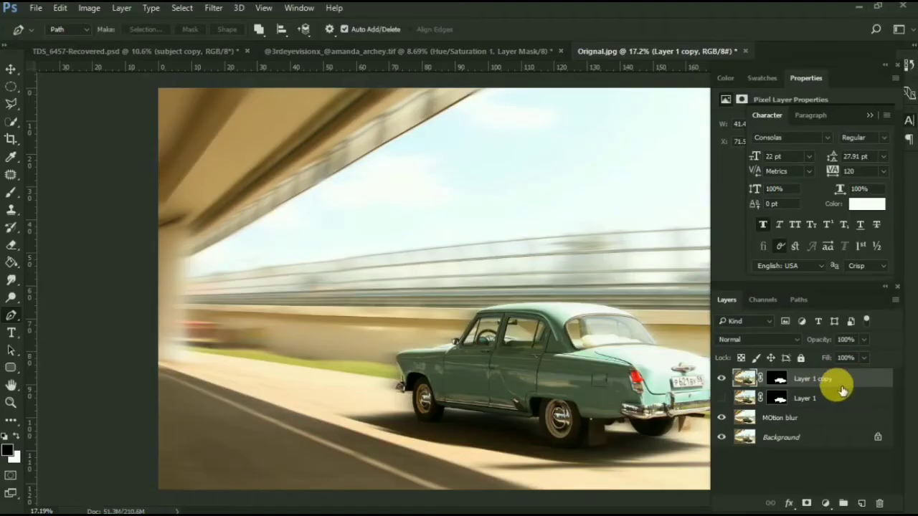
pyautogui.scroll(-3, 604, 407)
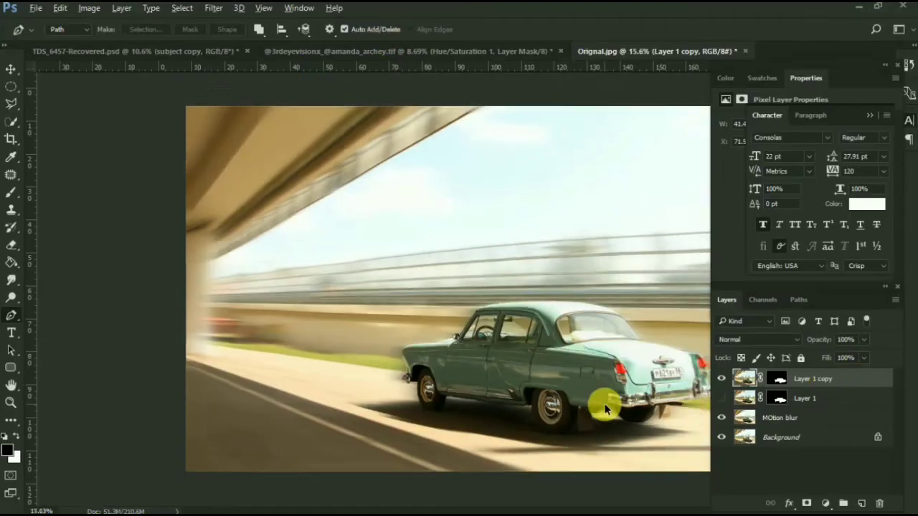
# Step: Convert Layer 1 copy to a smart object
pyautogui.click(211, 13)
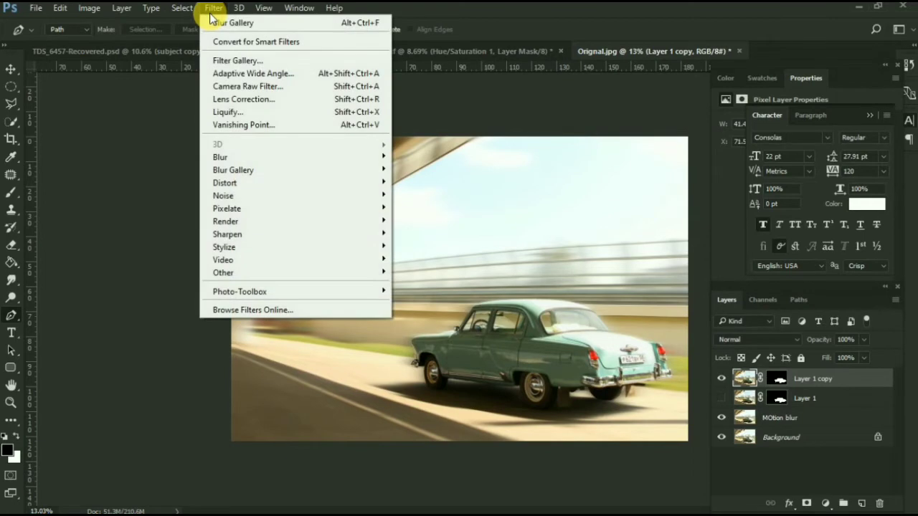
pyautogui.rightClick(834, 379)
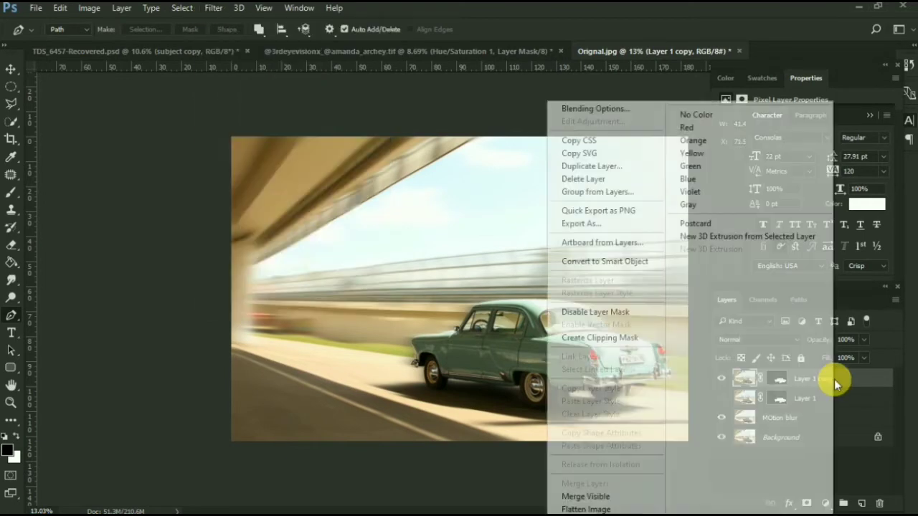
pyautogui.click(637, 263)
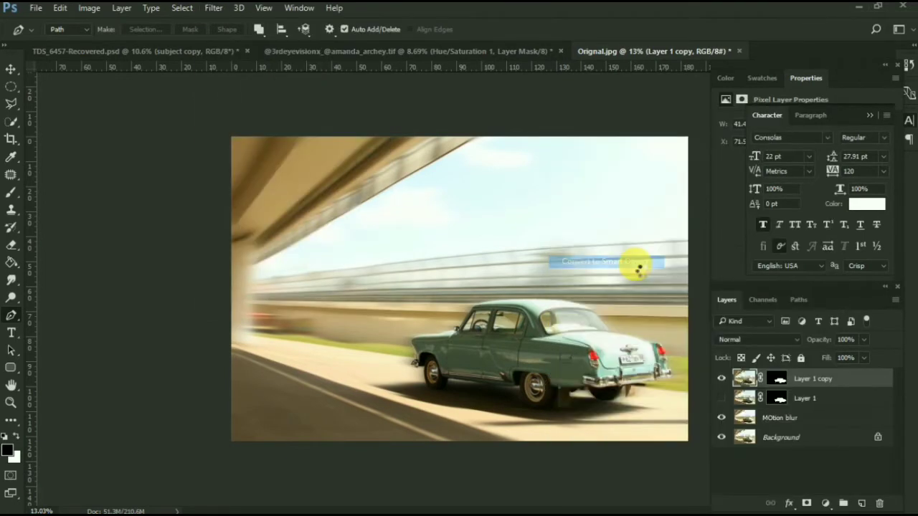
# Step: Start Spin Blur on Layer 1 copy and move and shrink its blur ellipse to fit around the car's front wheel
pyautogui.click(239, 8)
pyautogui.click(239, 8)
pyautogui.click(214, 8)
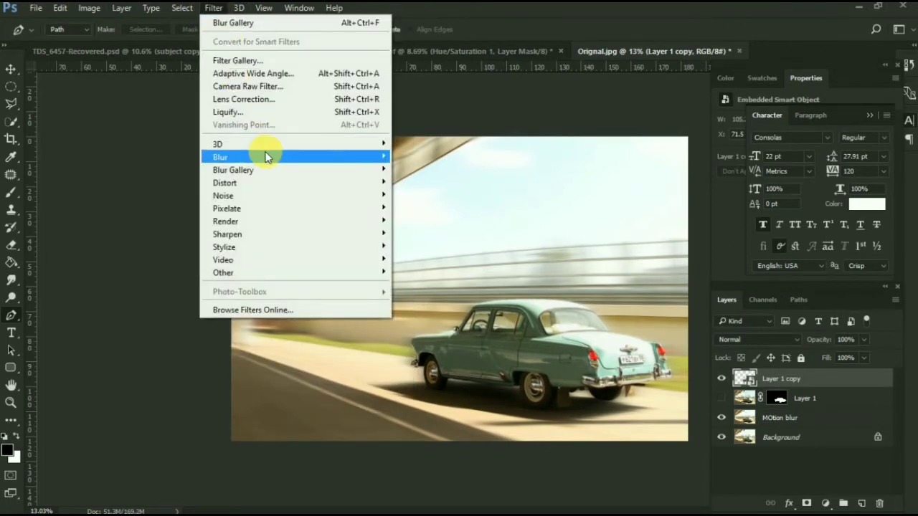
pyautogui.moveTo(273, 172)
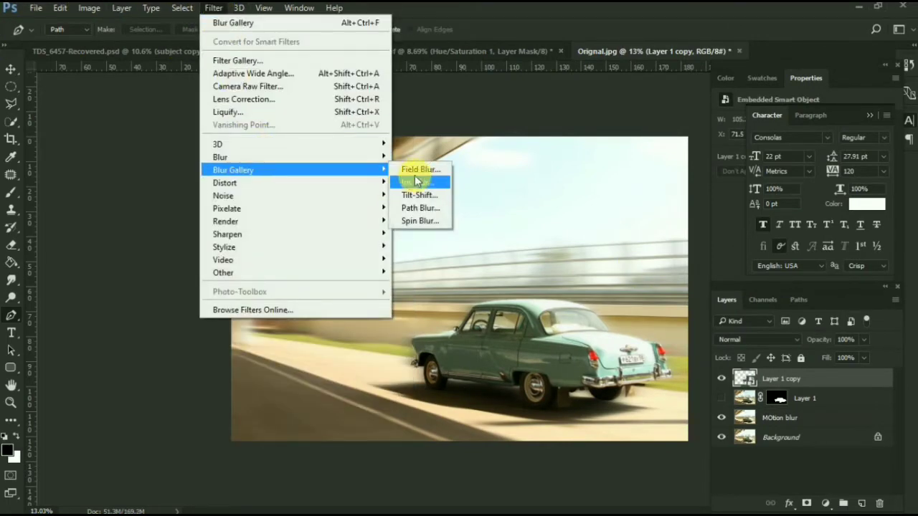
pyautogui.click(432, 222)
pyautogui.scroll(3, 399, 423)
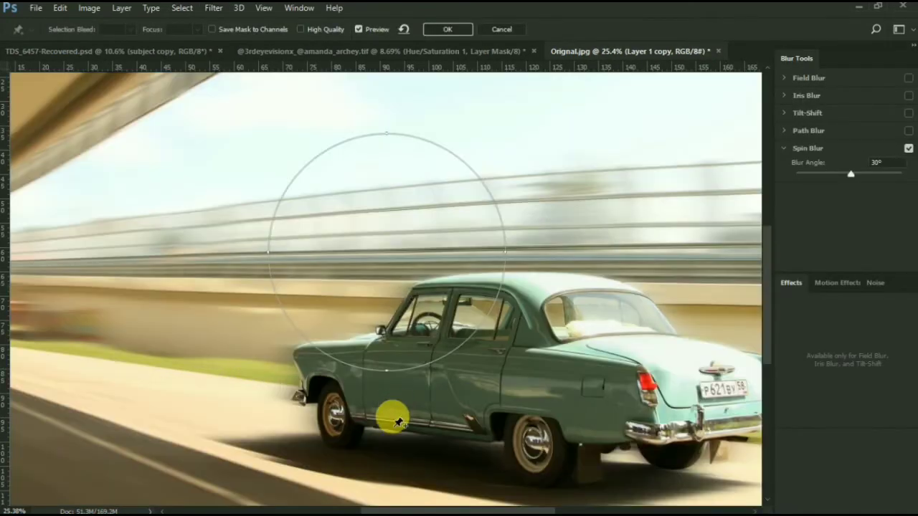
pyautogui.moveTo(386, 254); pyautogui.dragTo(329, 407)
pyautogui.moveTo(444, 397); pyautogui.dragTo(354, 408)
pyautogui.scroll(-2, 343, 461)
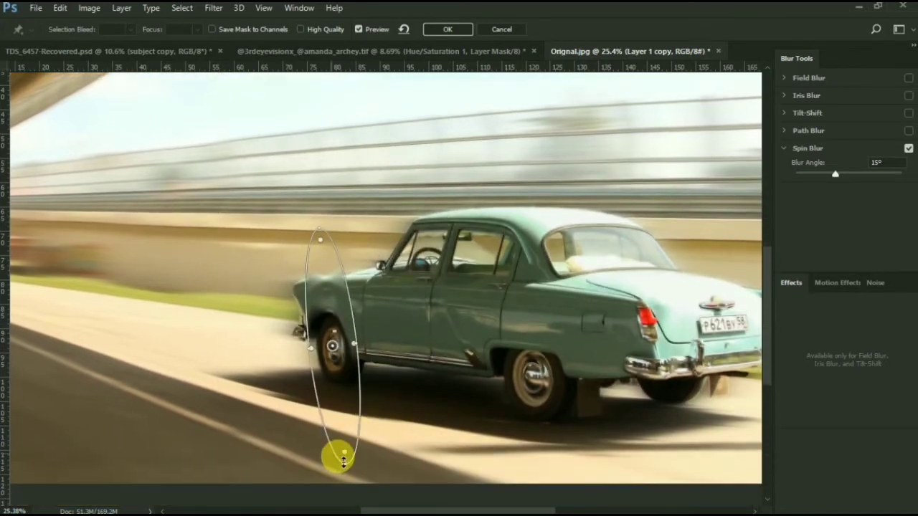
pyautogui.moveTo(343, 461); pyautogui.dragTo(344, 381)
pyautogui.scroll(2, 362, 416)
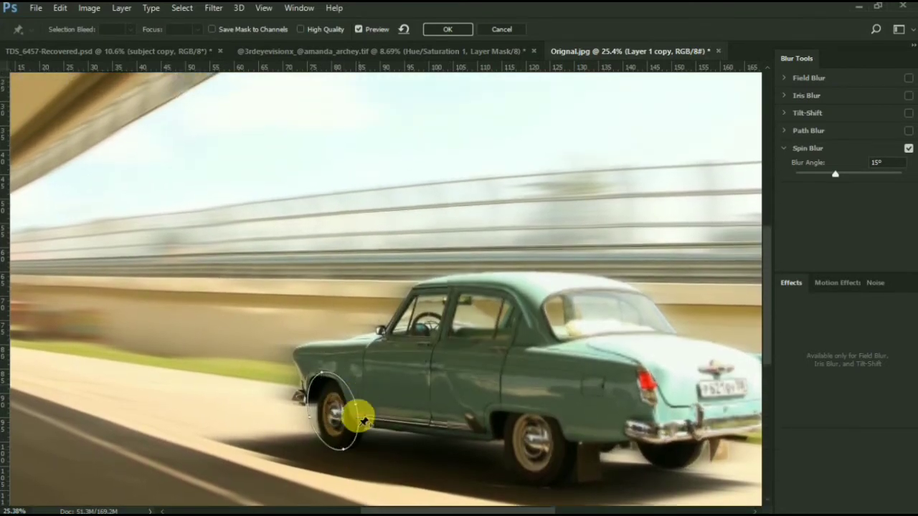
pyautogui.scroll(2, 362, 416)
# Step: Turn off the preview, refine the spin blur ellipse's position and shape on the front wheel, and set its blur angle to 115°
pyautogui.click(360, 29)
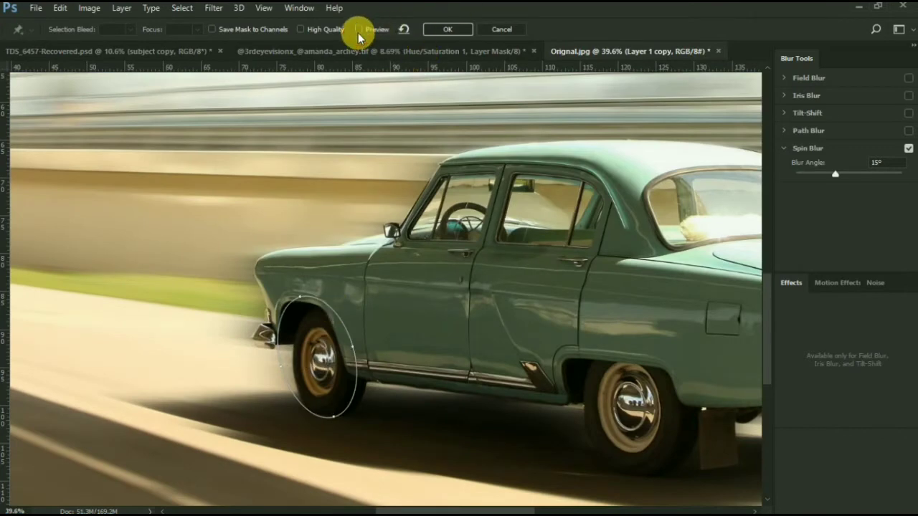
pyautogui.moveTo(317, 357); pyautogui.dragTo(359, 366)
pyautogui.moveTo(323, 372)
pyautogui.mouseDown()
pyautogui.moveTo(340, 375)
pyautogui.moveTo(329, 360)
pyautogui.mouseUp()
pyautogui.moveTo(330, 424); pyautogui.dragTo(332, 418)
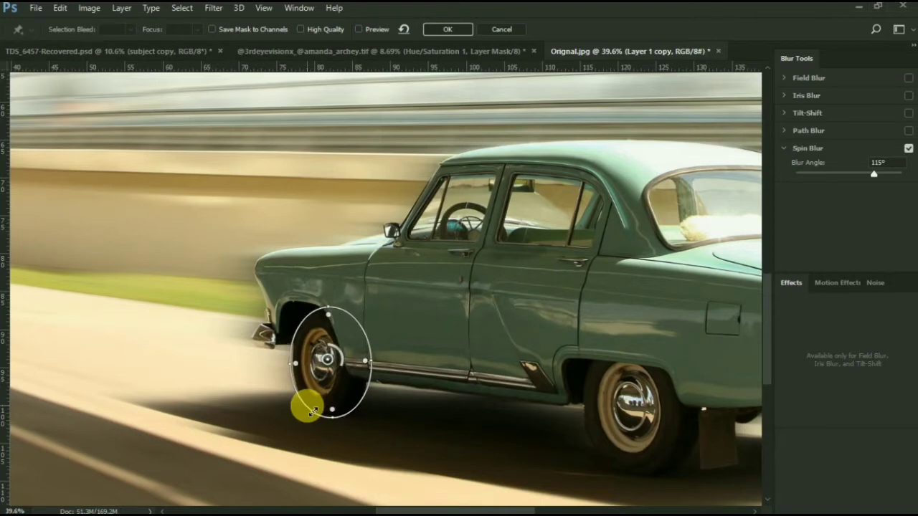
pyautogui.moveTo(334, 307)
pyautogui.mouseDown()
pyautogui.moveTo(324, 302)
pyautogui.moveTo(322, 311)
pyautogui.mouseUp()
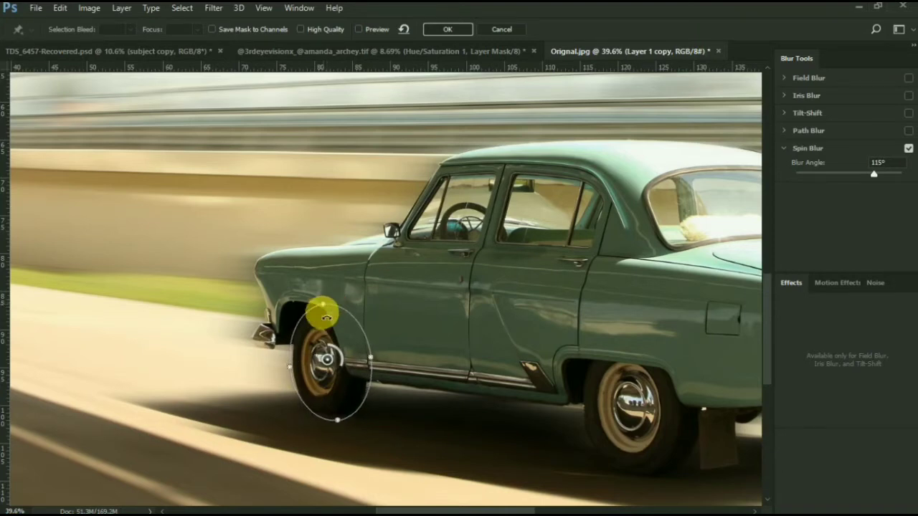
# Step: Add a second spin blur on the near rear wheel, fit its ellipse to the tire and set the blur angle to 168°
pyautogui.click(629, 403)
pyautogui.moveTo(502, 382); pyautogui.dragTo(578, 405)
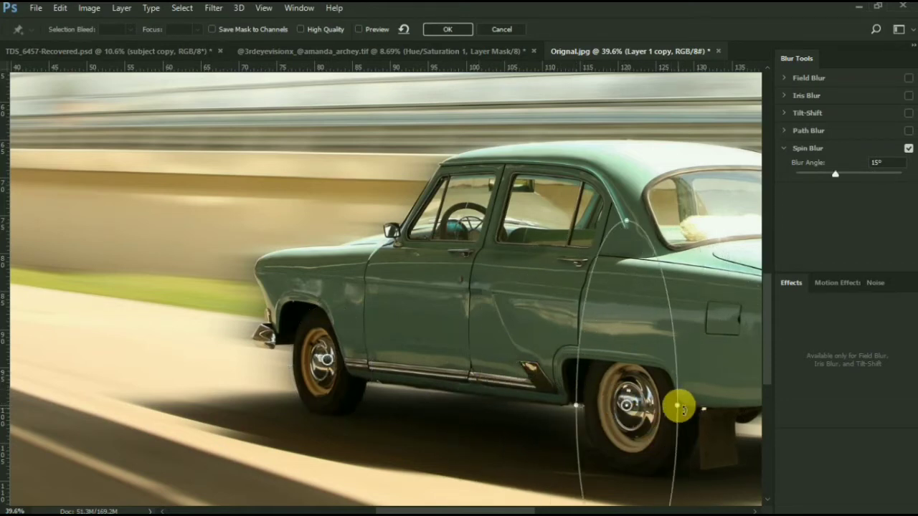
pyautogui.moveTo(678, 407); pyautogui.dragTo(715, 401)
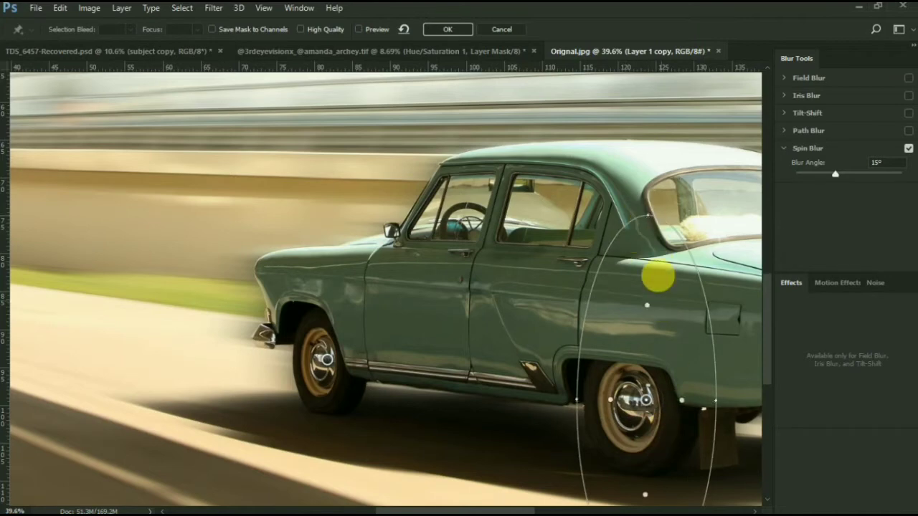
pyautogui.moveTo(662, 283); pyautogui.dragTo(645, 448)
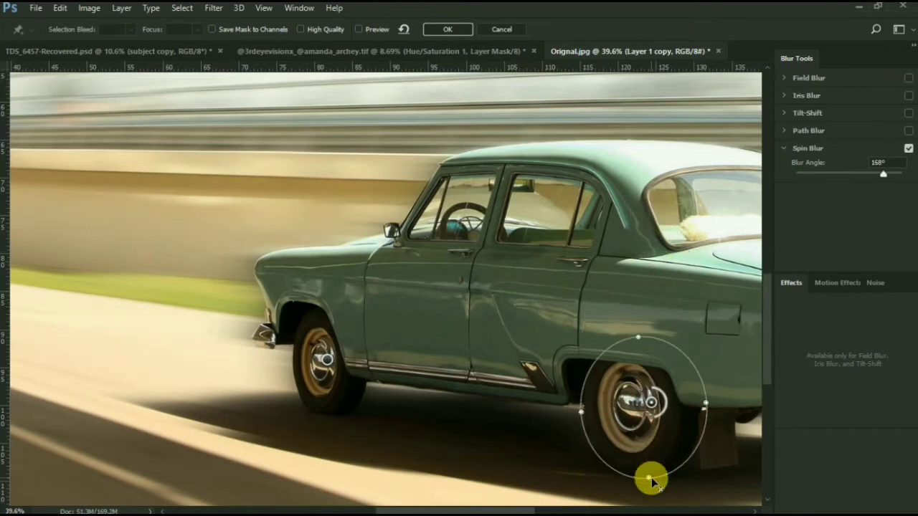
# Step: Turn the preview back on and set the front wheel's spin blur angle to 51°
pyautogui.click(360, 29)
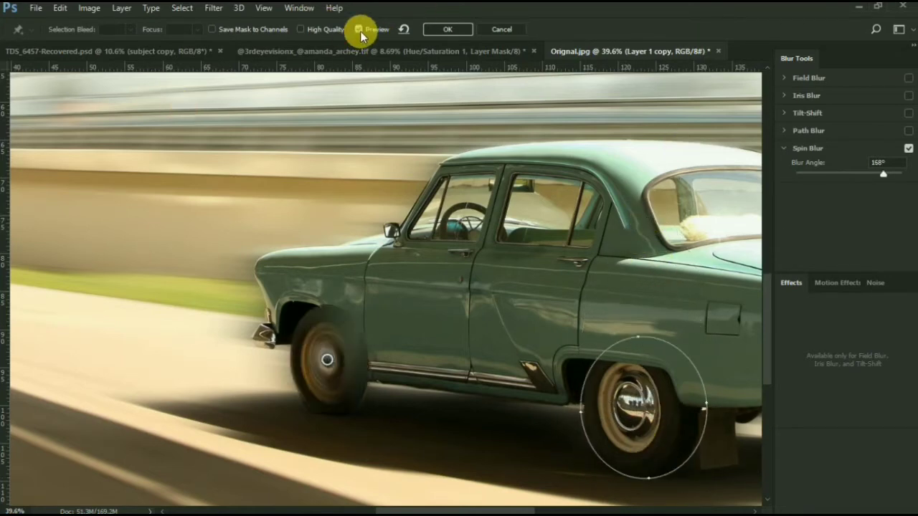
pyautogui.click(326, 362)
pyautogui.moveTo(340, 366); pyautogui.dragTo(343, 362)
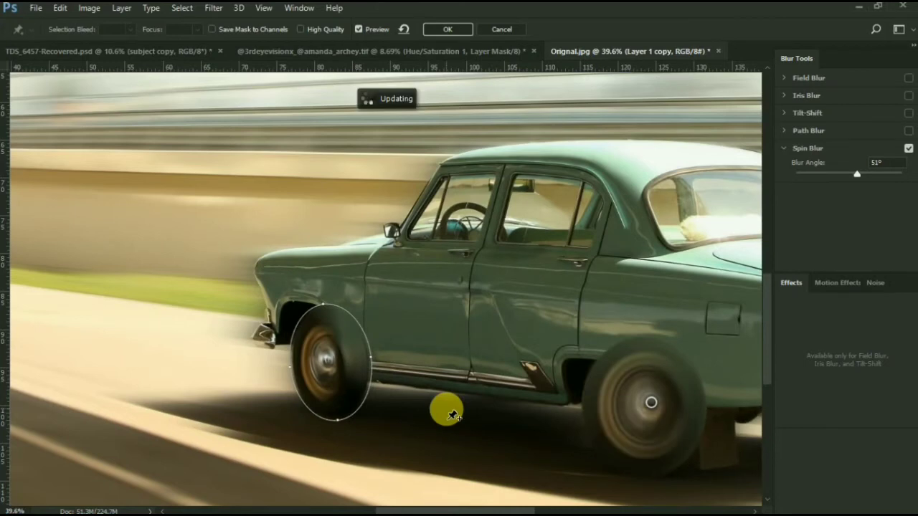
# Step: Try lower blur angles on the near rear wheel's spin blur
pyautogui.click(651, 404)
pyautogui.moveTo(659, 410); pyautogui.dragTo(679, 387)
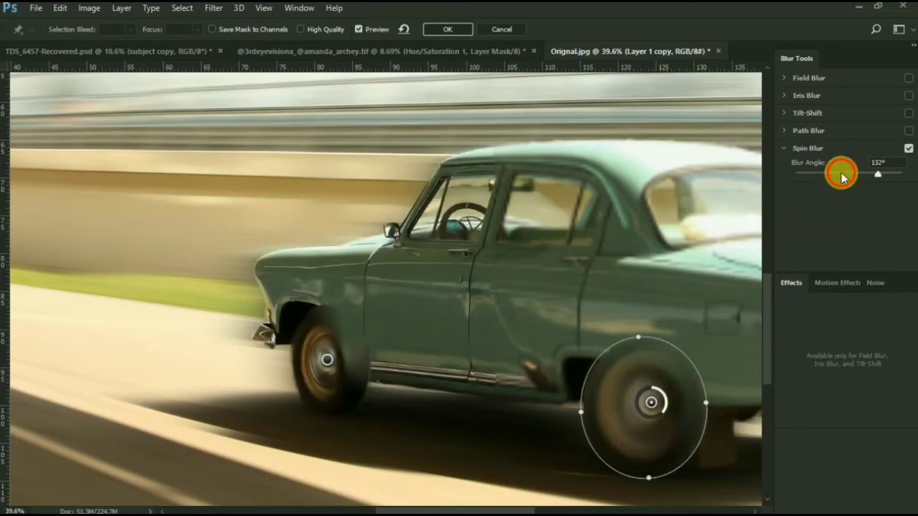
pyautogui.moveTo(842, 177)
pyautogui.mouseDown()
pyautogui.moveTo(875, 175)
pyautogui.moveTo(844, 180)
pyautogui.moveTo(856, 179)
pyautogui.mouseUp()
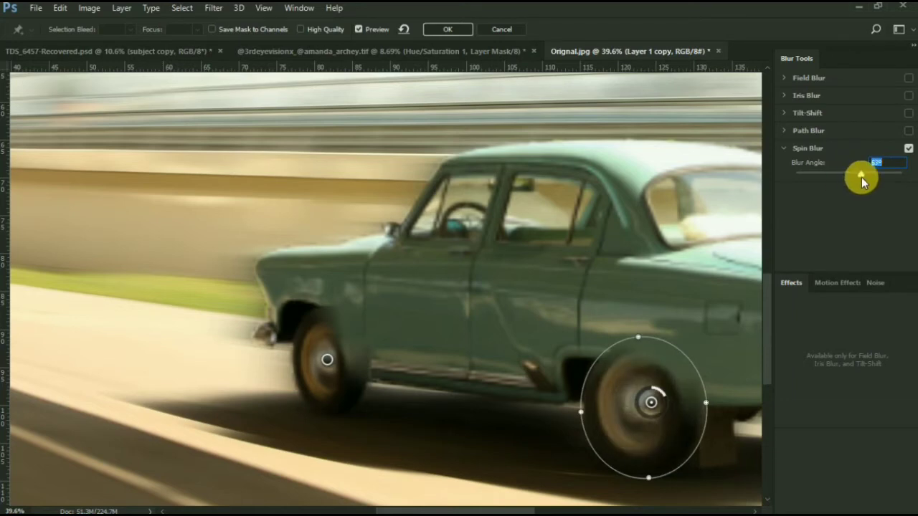
pyautogui.click(332, 329)
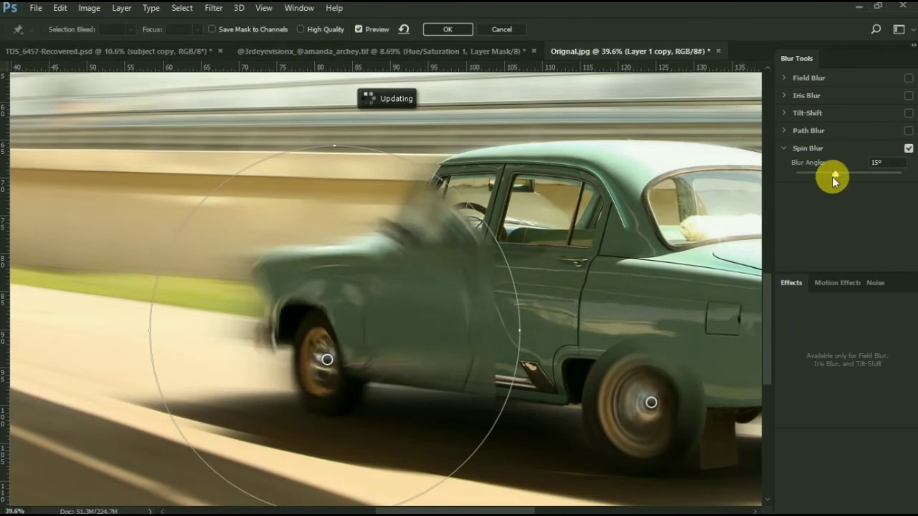
pyautogui.moveTo(835, 175); pyautogui.dragTo(840, 175)
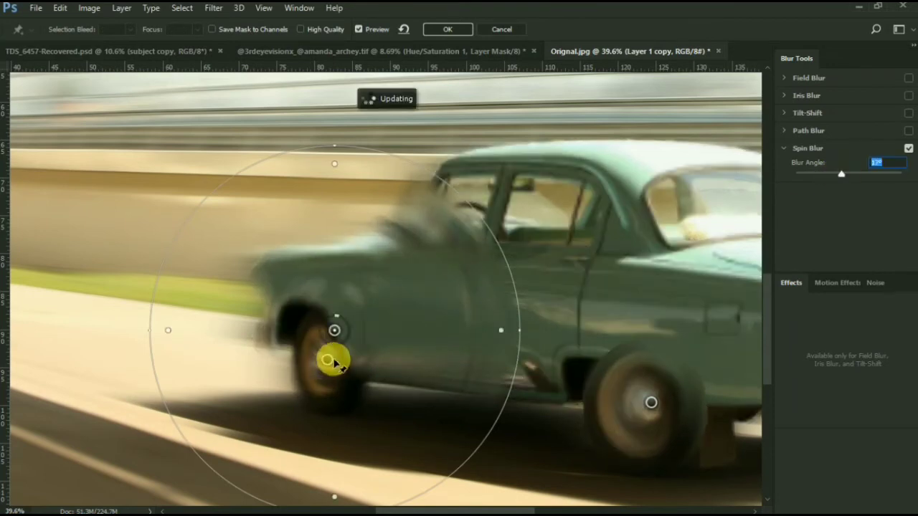
pyautogui.click(358, 29)
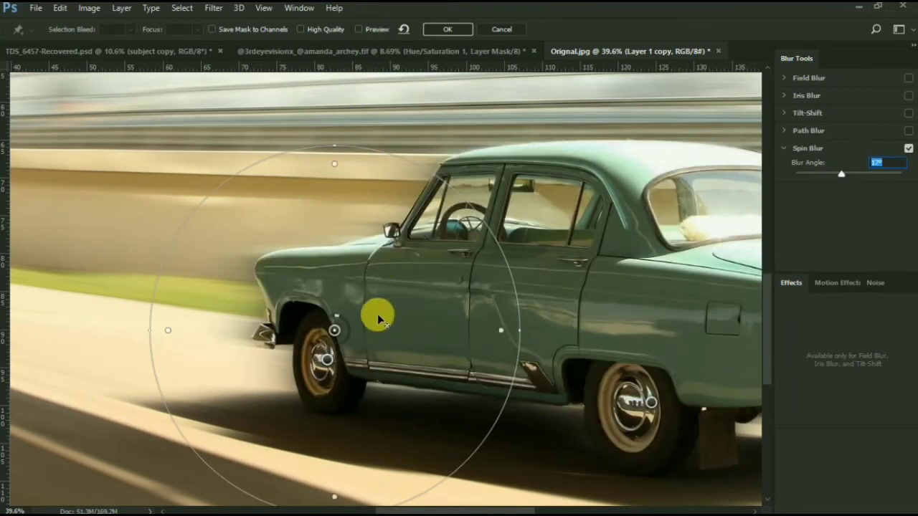
# Step: Set the near rear wheel's spin blur angle to 144° and apply the blur
pyautogui.click(658, 411)
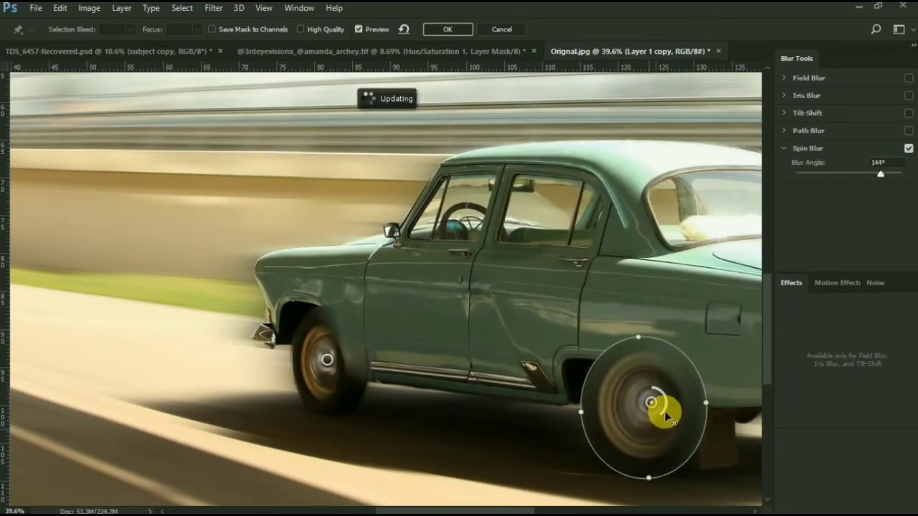
pyautogui.click(443, 32)
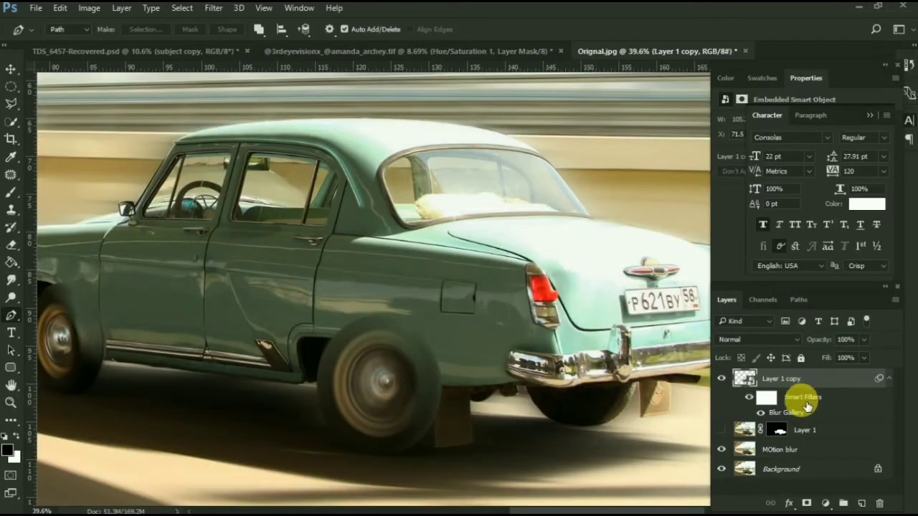
# Step: Reopen the Blur Gallery smart filter, add a spin blur with a 37° angle over the far rear wheel, and apply it
pyautogui.doubleClick(798, 415)
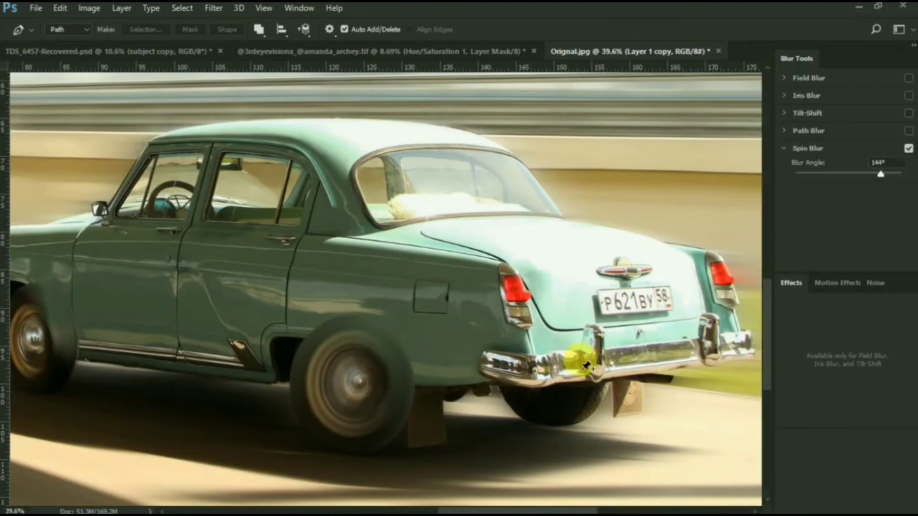
pyautogui.click(546, 392)
pyautogui.moveTo(356, 387); pyautogui.dragTo(396, 390)
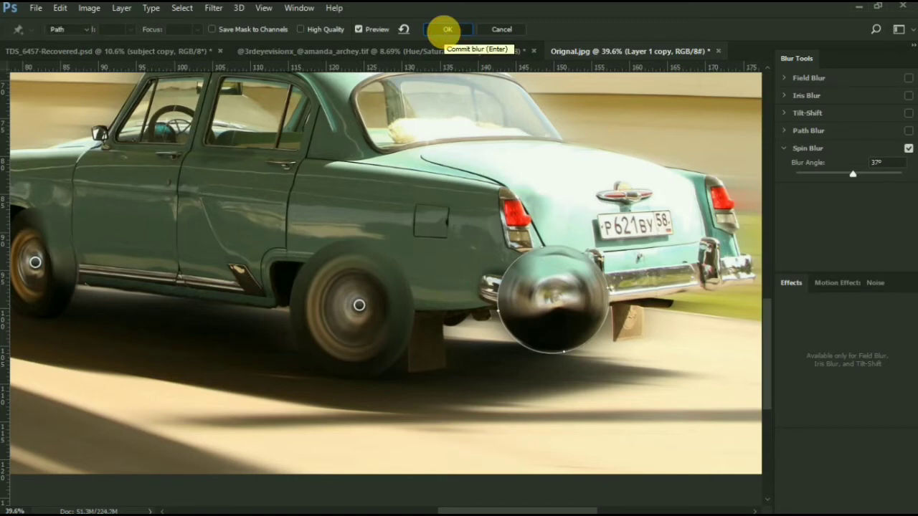
pyautogui.click(448, 30)
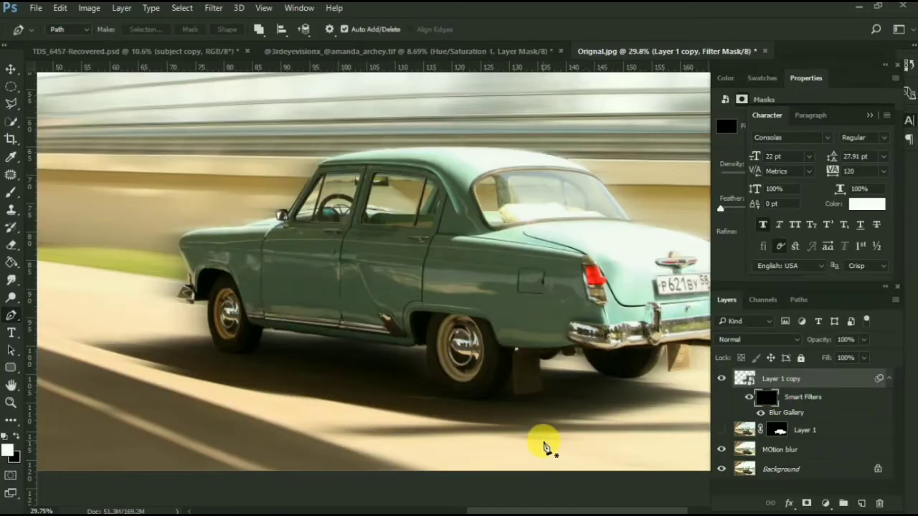
# Step: Paint white over the front wheel on the smart filter mask with a Soft Round brush at 67% opacity to reveal its spin blur
pyautogui.scroll(5, 230, 303)
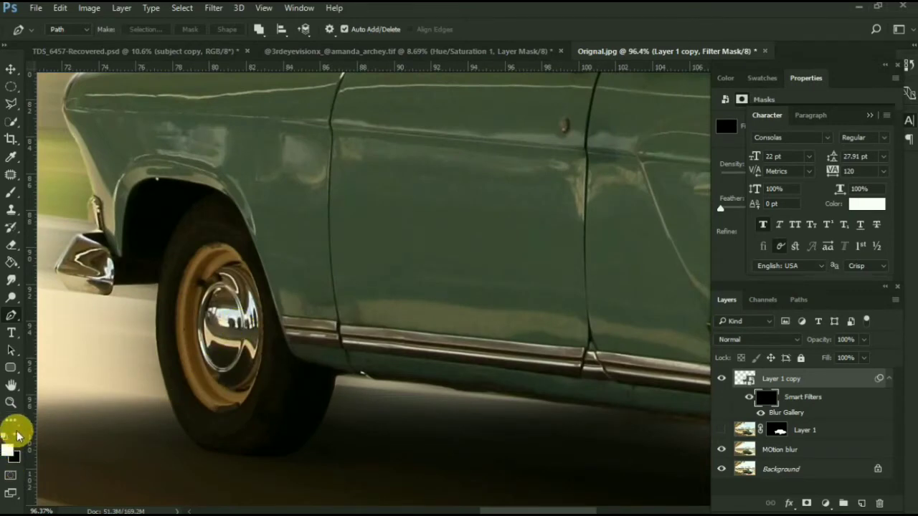
pyautogui.click(9, 449)
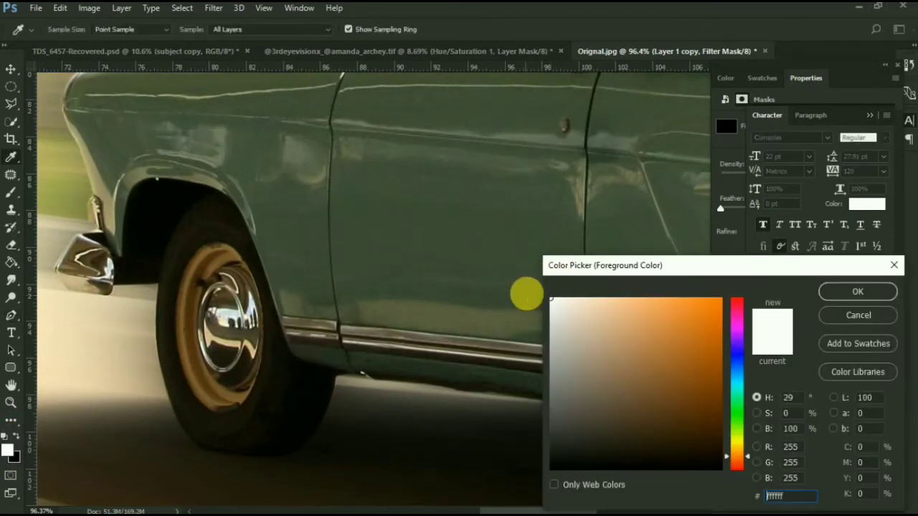
pyautogui.click(824, 296)
pyautogui.press('b')
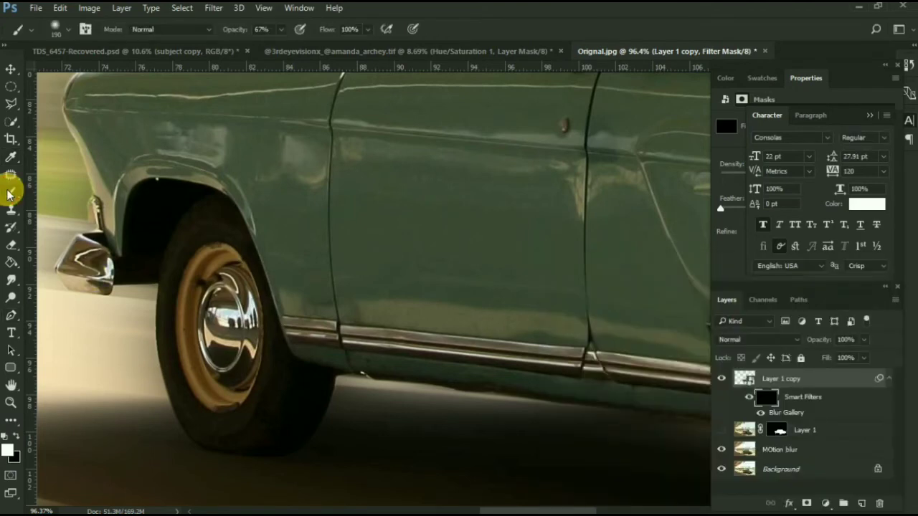
pyautogui.rightClick(261, 321)
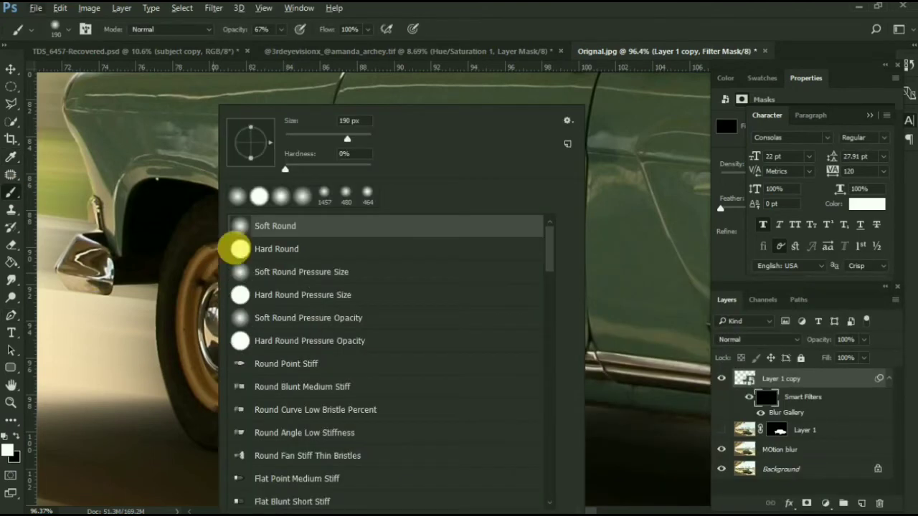
pyautogui.moveTo(180, 256); pyautogui.dragTo(198, 247)
pyautogui.moveTo(213, 295)
pyautogui.mouseDown()
pyautogui.moveTo(245, 434)
pyautogui.moveTo(294, 437)
pyautogui.moveTo(296, 399)
pyautogui.moveTo(262, 289)
pyautogui.moveTo(284, 385)
pyautogui.moveTo(238, 264)
pyautogui.moveTo(264, 295)
pyautogui.moveTo(280, 431)
pyautogui.moveTo(240, 409)
pyautogui.moveTo(271, 423)
pyautogui.moveTo(287, 460)
pyautogui.moveTo(287, 415)
pyautogui.moveTo(312, 426)
pyautogui.moveTo(354, 421)
pyautogui.moveTo(314, 454)
pyautogui.moveTo(268, 472)
pyautogui.moveTo(313, 468)
pyautogui.moveTo(199, 404)
pyautogui.moveTo(289, 457)
pyautogui.moveTo(213, 294)
pyautogui.moveTo(251, 262)
pyautogui.moveTo(229, 235)
pyautogui.mouseUp()
pyautogui.scroll(-2, 235, 417)
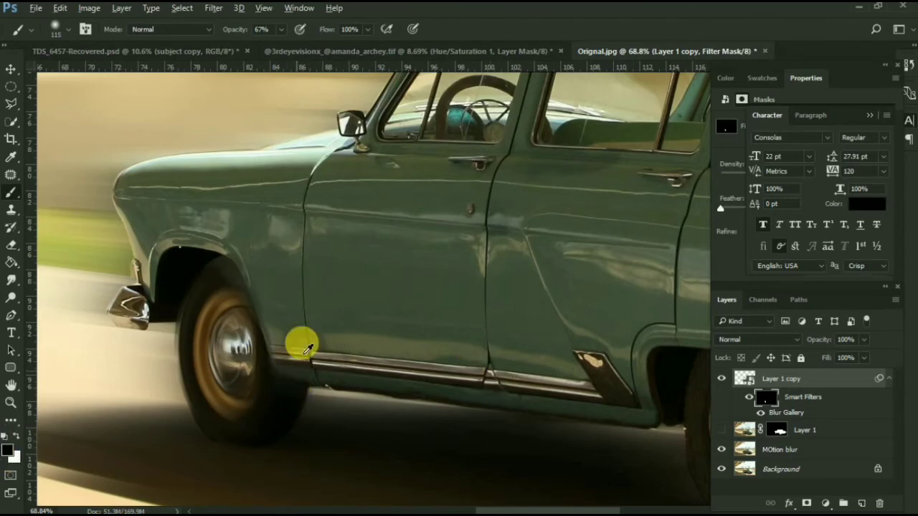
# Step: Paint black along the front wheel's edges on the smart filter mask, using a smaller soft brush, to clean up spilled blur
pyautogui.scroll(2, 307, 351)
pyautogui.moveTo(340, 407)
pyautogui.mouseDown()
pyautogui.moveTo(301, 380)
pyautogui.moveTo(282, 301)
pyautogui.mouseUp()
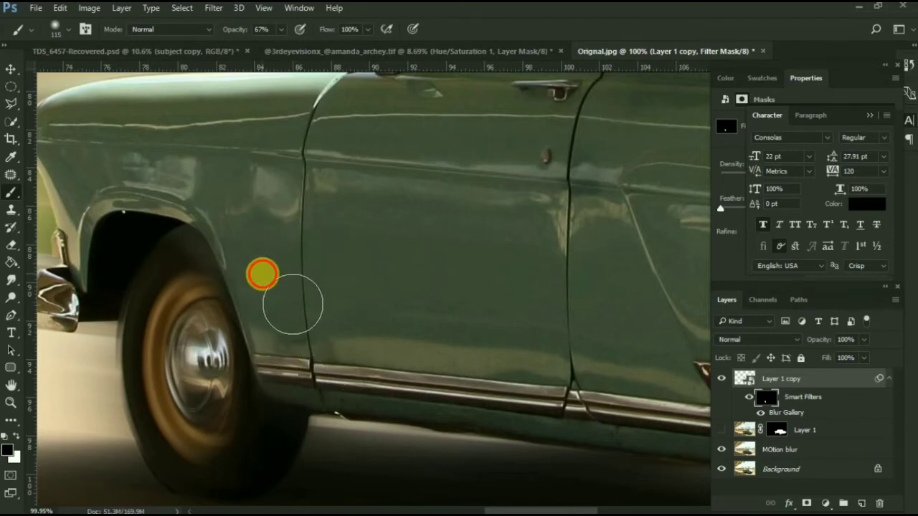
pyautogui.moveTo(294, 306); pyautogui.dragTo(250, 250)
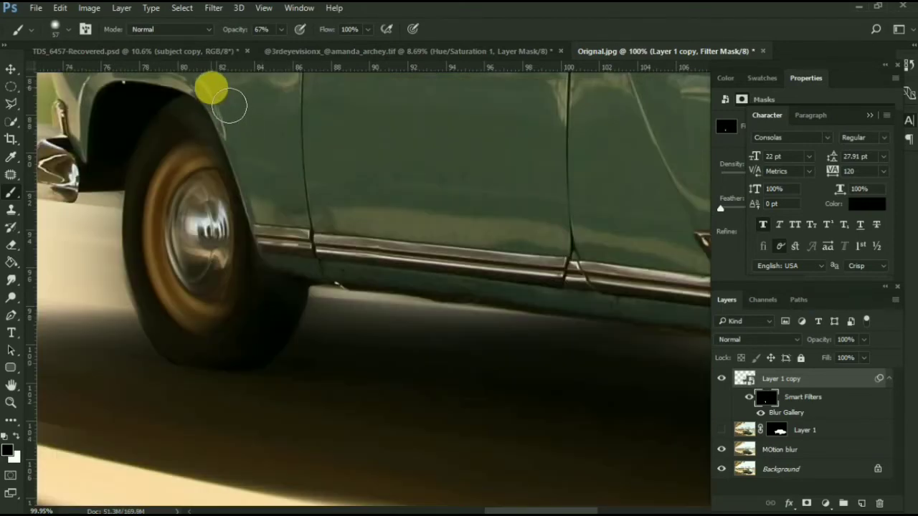
pyautogui.scroll(2, 230, 106)
pyautogui.moveTo(246, 135)
pyautogui.mouseDown()
pyautogui.moveTo(196, 172)
pyautogui.moveTo(157, 182)
pyautogui.moveTo(127, 216)
pyautogui.moveTo(119, 251)
pyautogui.mouseUp()
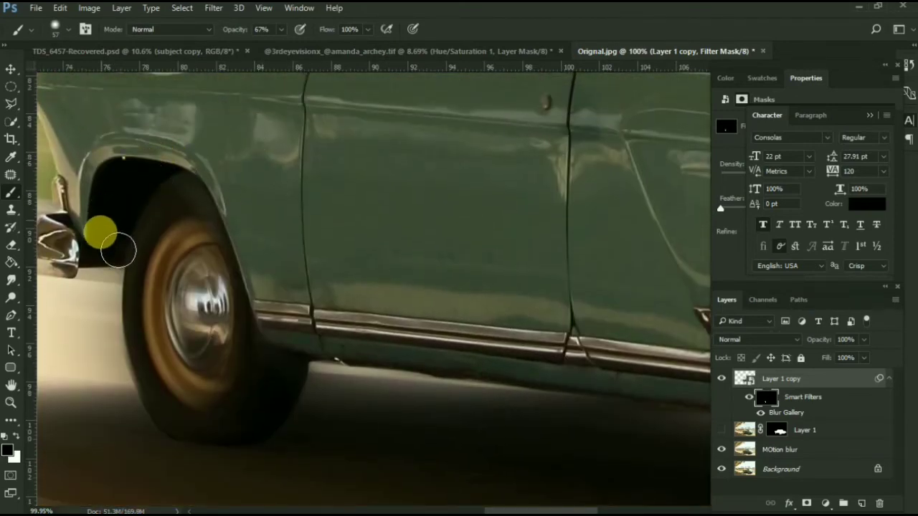
pyautogui.scroll(-3, 206, 283)
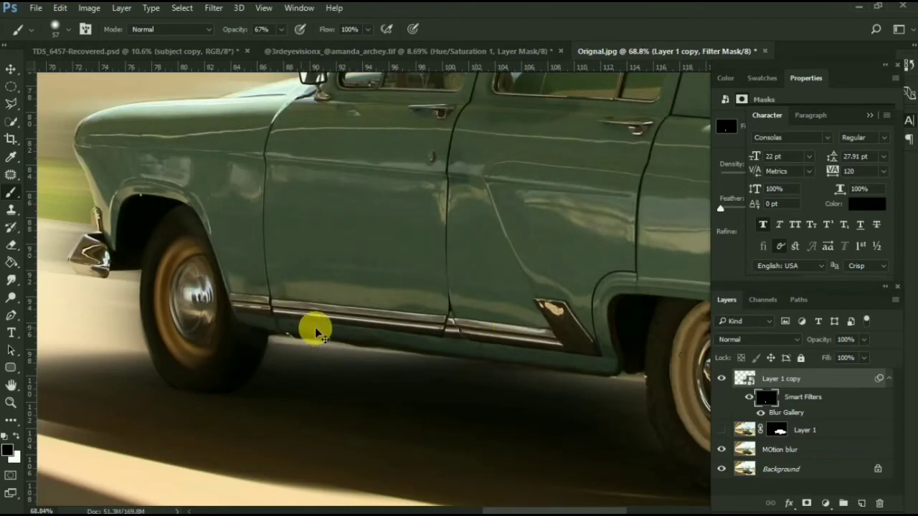
# Step: Paint white over the near rear wheel on the smart filter mask at 67% opacity to reveal its spin blur
pyautogui.hscroll(2, 488, 394)
pyautogui.hscroll(5, 490, 402)
pyautogui.scroll(-1, 529, 383)
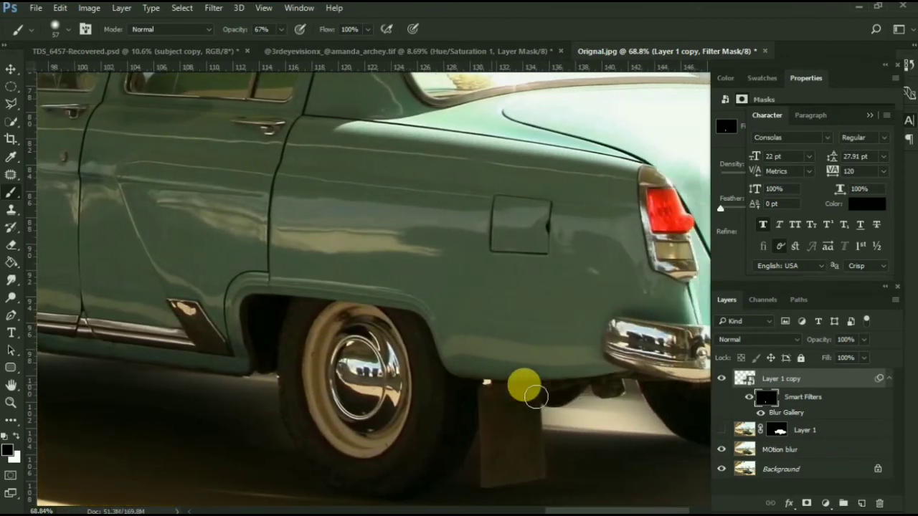
pyautogui.scroll(-1, 423, 376)
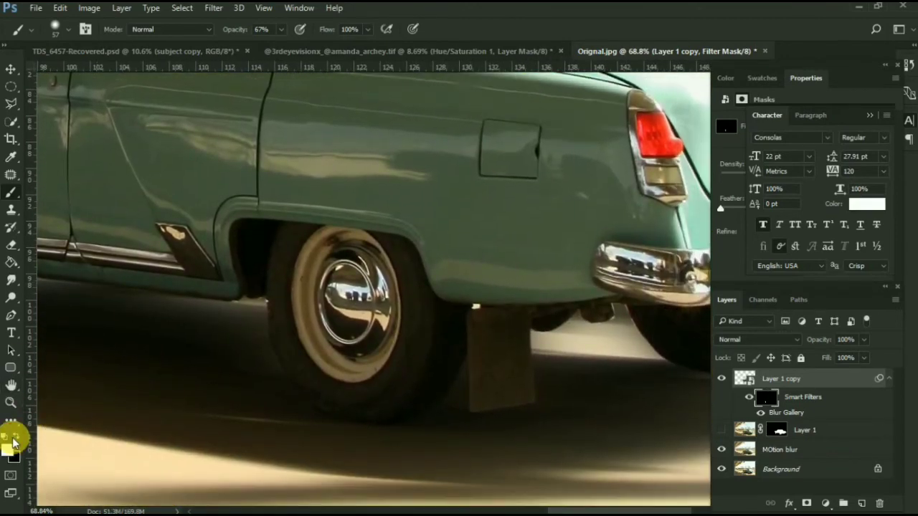
pyautogui.keyDown('alt'); pyautogui.rightClick(286, 266); pyautogui.keyUp('alt')
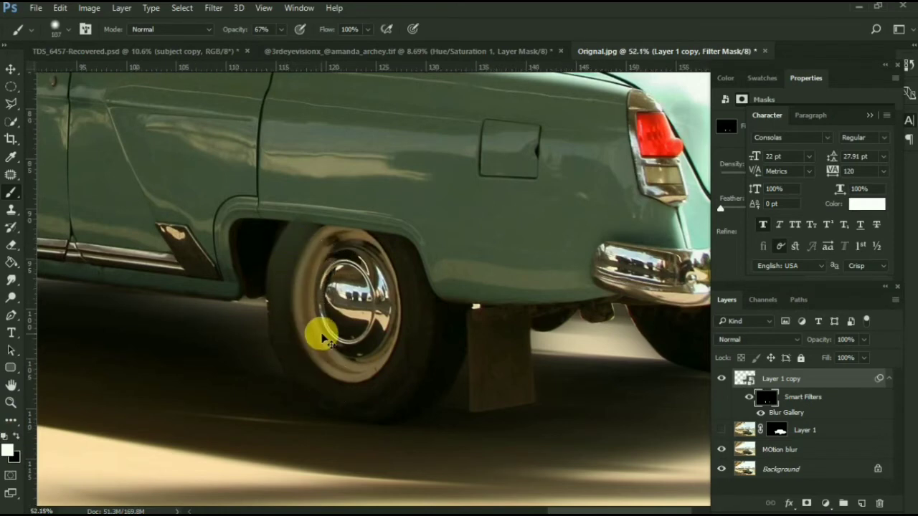
pyautogui.scroll(-2, 326, 330)
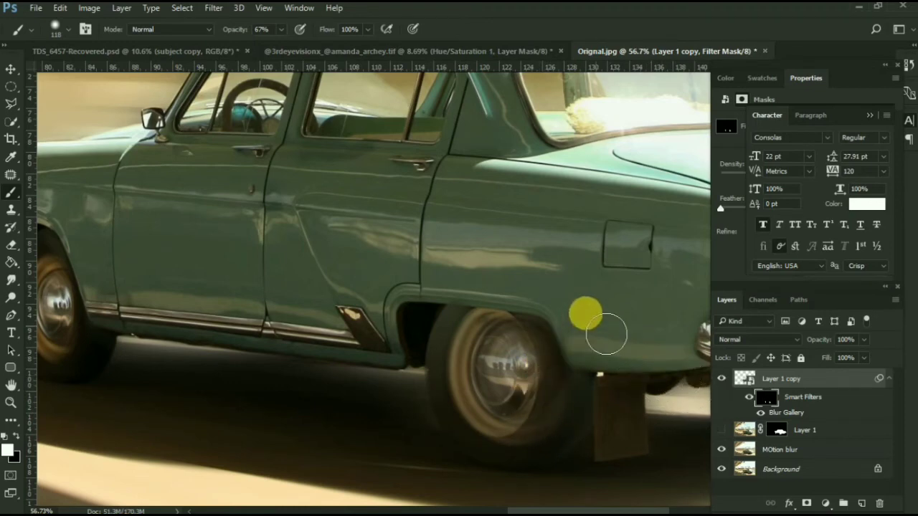
pyautogui.scroll(-2, 502, 327)
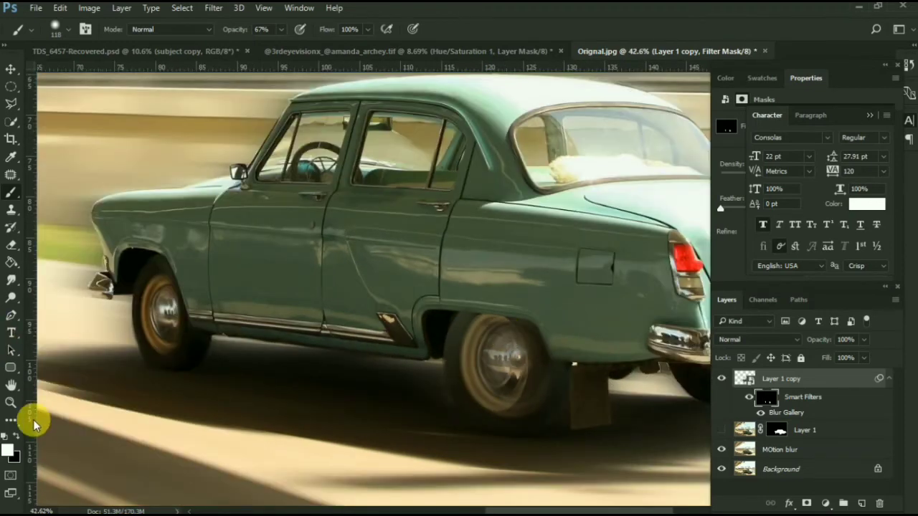
# Step: Paint black around the near rear wheel on the smart filter mask to remove blur from the fender and mud flap
pyautogui.click(15, 436)
pyautogui.moveTo(529, 376); pyautogui.dragTo(510, 373)
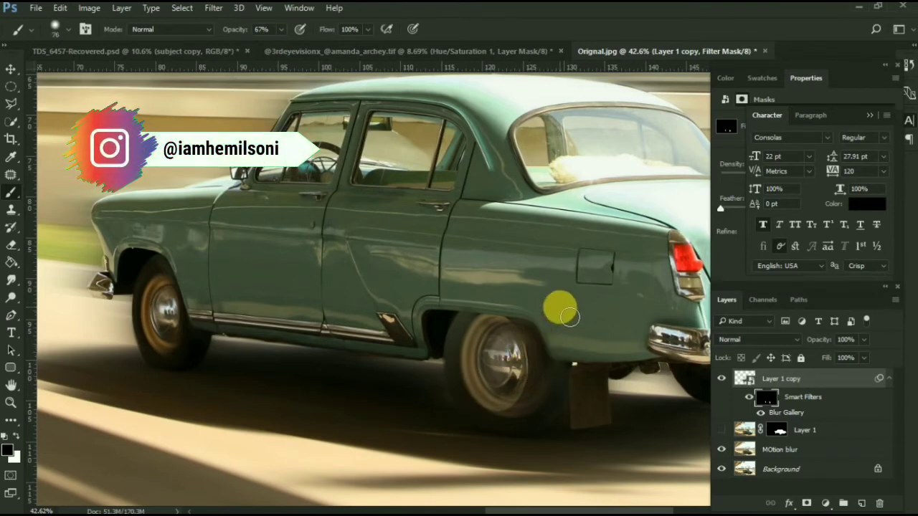
pyautogui.moveTo(570, 316); pyautogui.dragTo(600, 334)
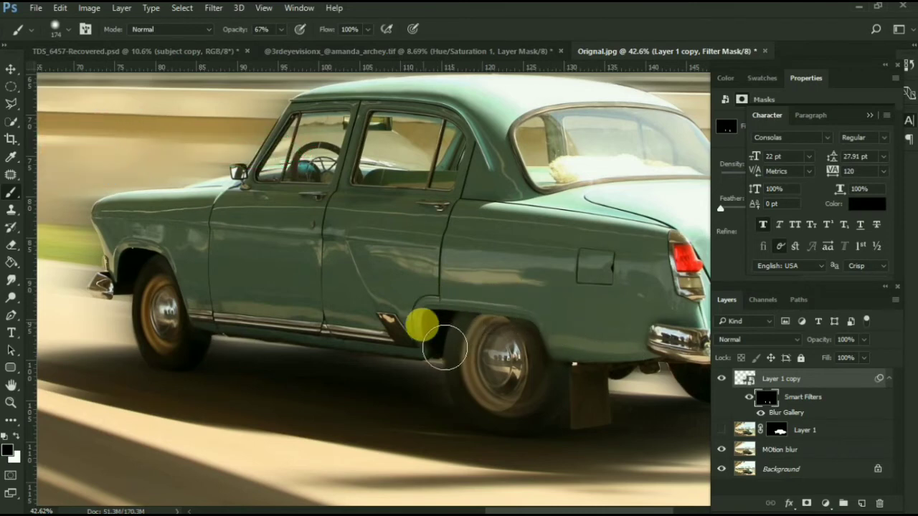
pyautogui.moveTo(445, 347)
pyautogui.mouseDown()
pyautogui.moveTo(455, 447)
pyautogui.moveTo(538, 451)
pyautogui.moveTo(596, 421)
pyautogui.moveTo(609, 367)
pyautogui.moveTo(593, 388)
pyautogui.mouseUp()
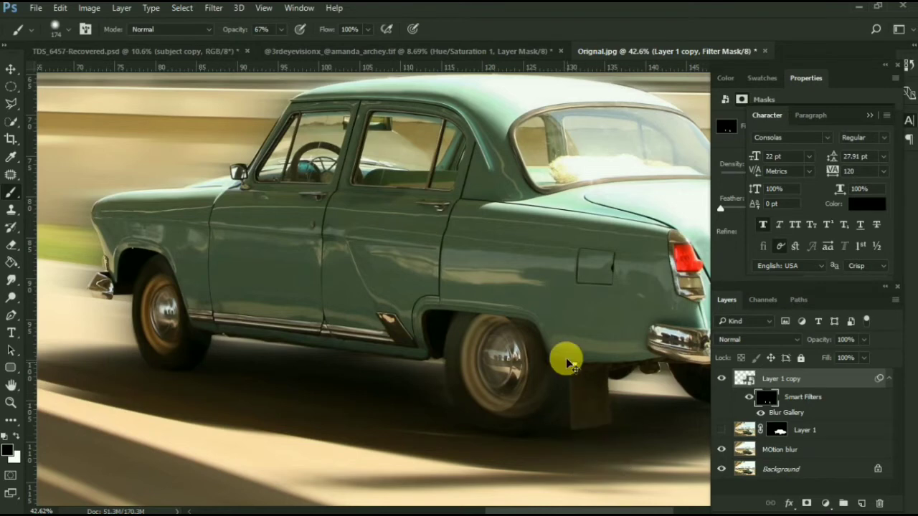
pyautogui.scroll(-3, 566, 360)
pyautogui.scroll(-2, 545, 292)
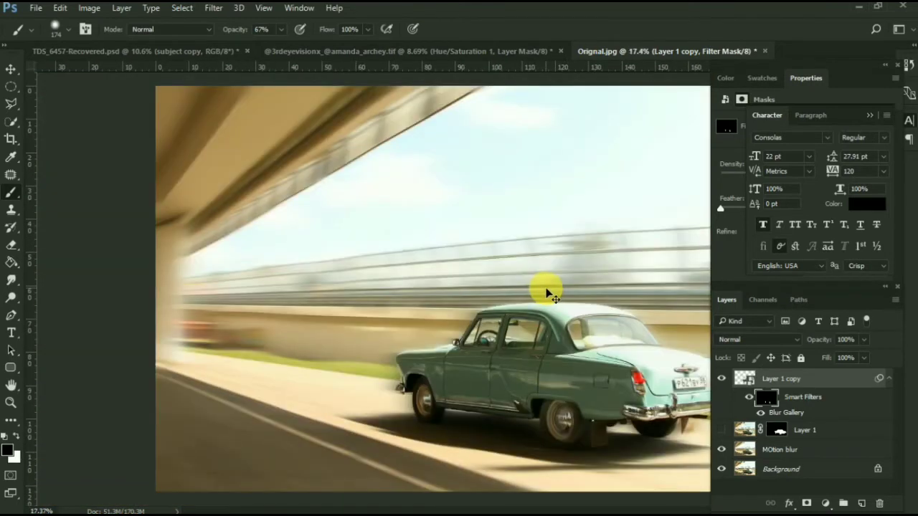
# Step: Reopen the Blur Gallery smart filter, set the near rear wheel's spin blur angle to 63°, and apply it
pyautogui.moveTo(801, 445); pyautogui.dragTo(796, 414)
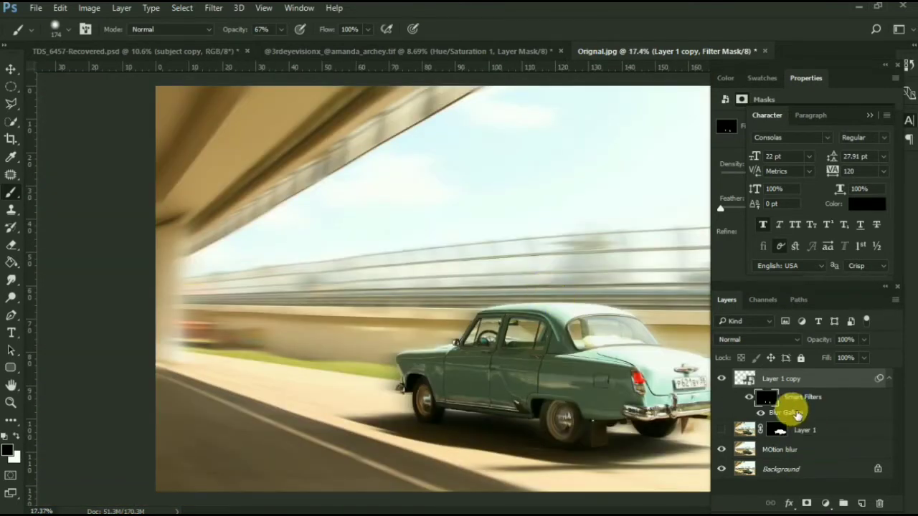
pyautogui.doubleClick(801, 416)
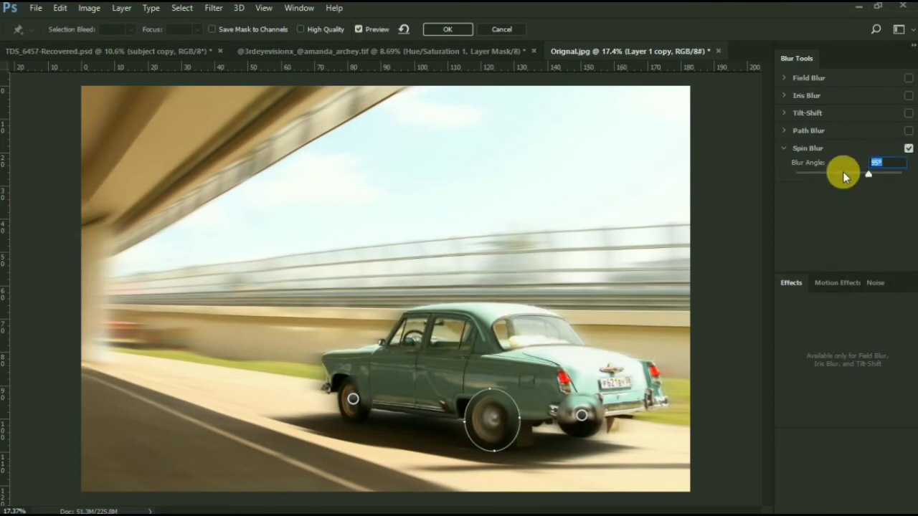
pyautogui.moveTo(868, 174); pyautogui.dragTo(881, 175)
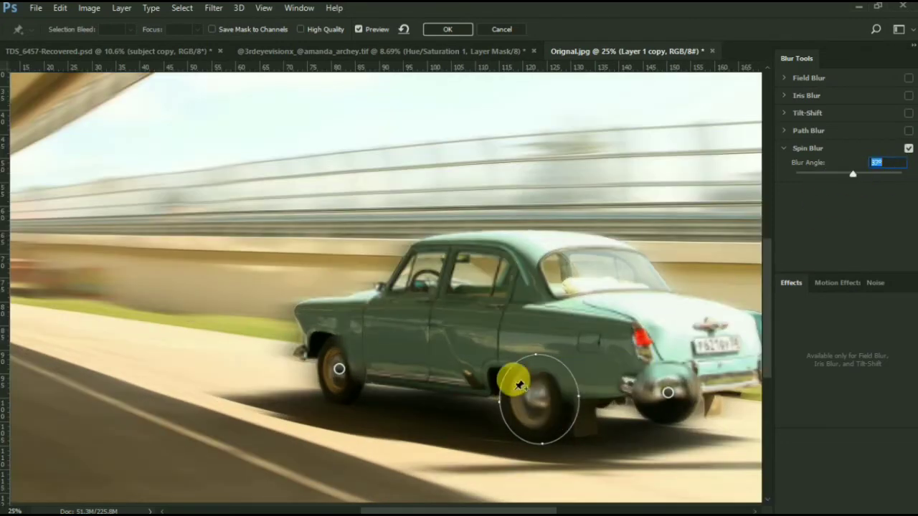
pyautogui.moveTo(519, 385); pyautogui.dragTo(561, 395)
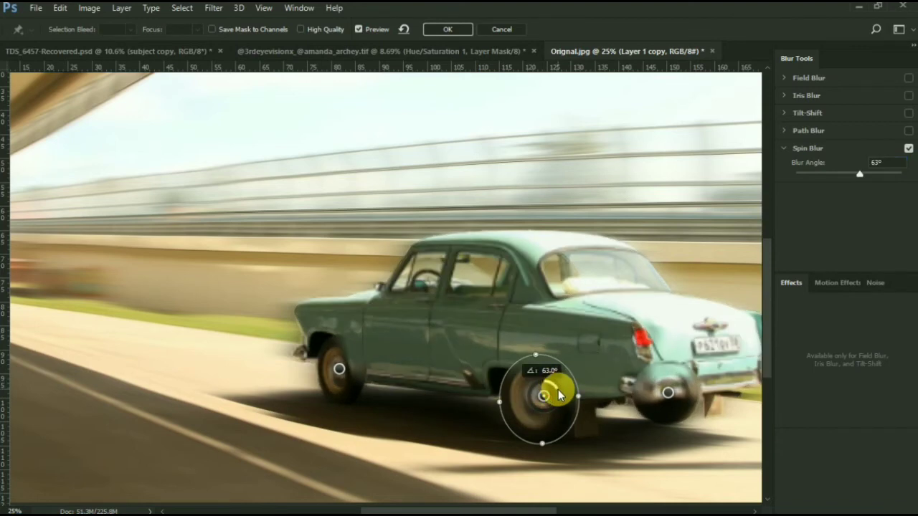
pyautogui.hotkey('ctrl', '-')
pyautogui.hotkey('ctrl', '-')
pyautogui.hotkey('ctrl', '-')
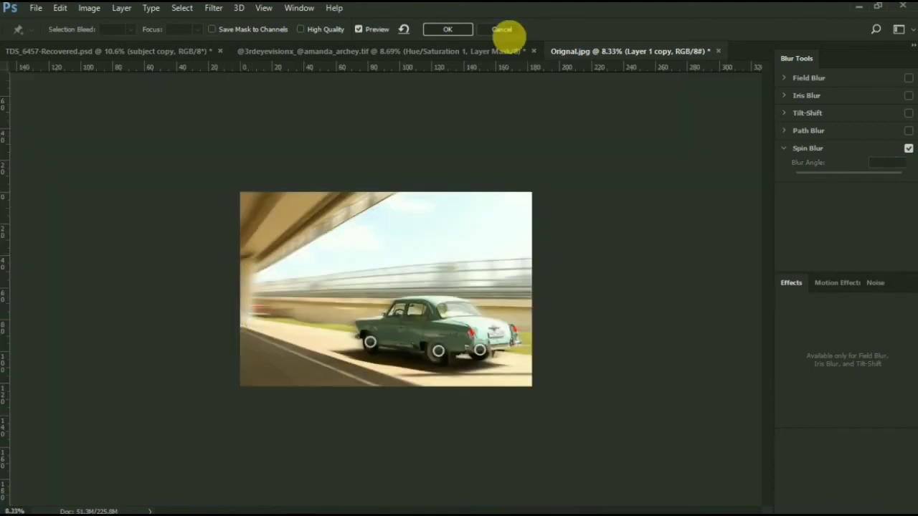
pyautogui.click(463, 30)
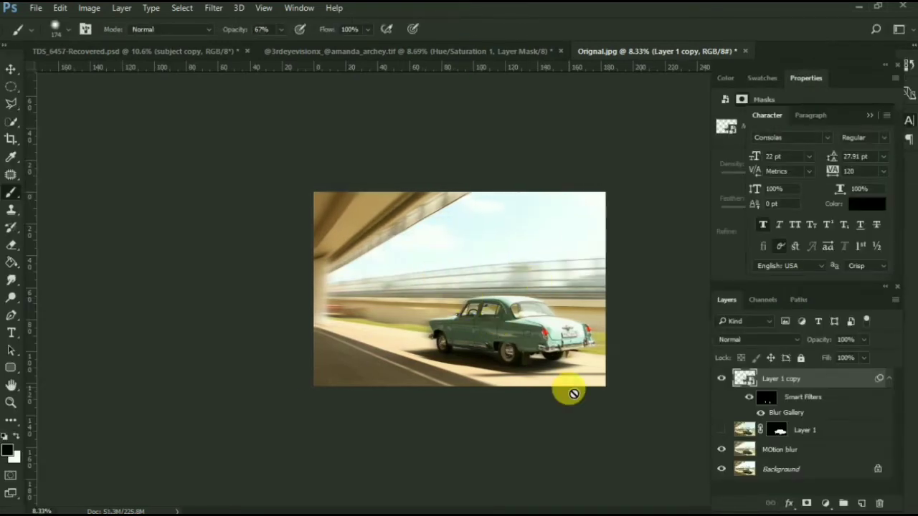
# Step: Paint white over the far rear wheel on the smart filter mask at 67% opacity to reveal its spin blur
pyautogui.scroll(2, 537, 369)
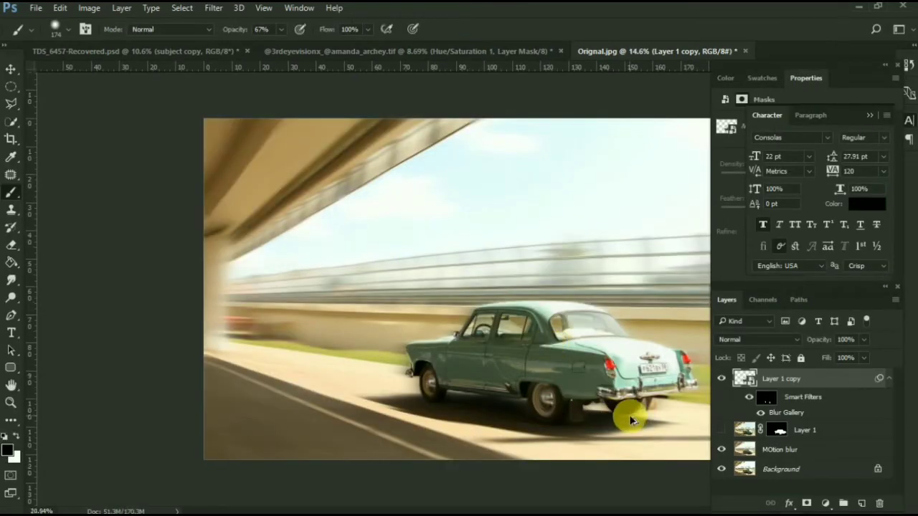
pyautogui.scroll(2, 628, 414)
pyautogui.scroll(-3, 651, 409)
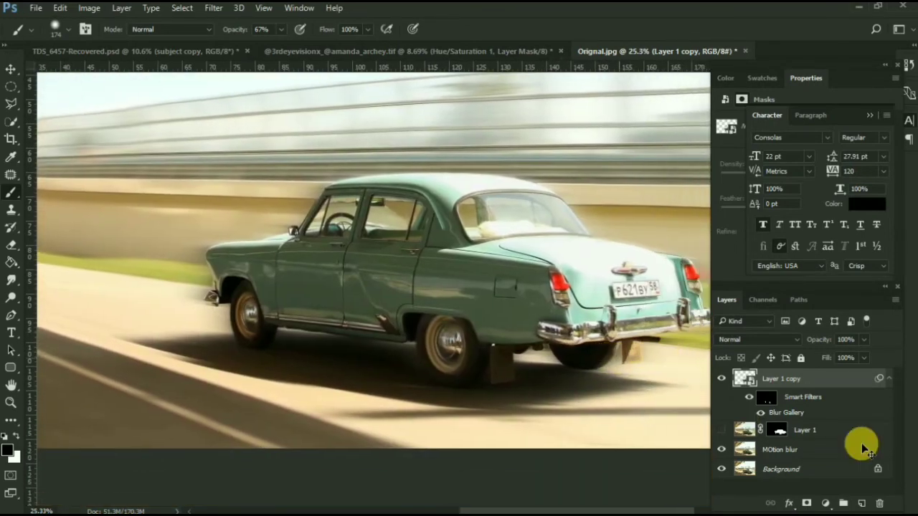
pyautogui.click(767, 398)
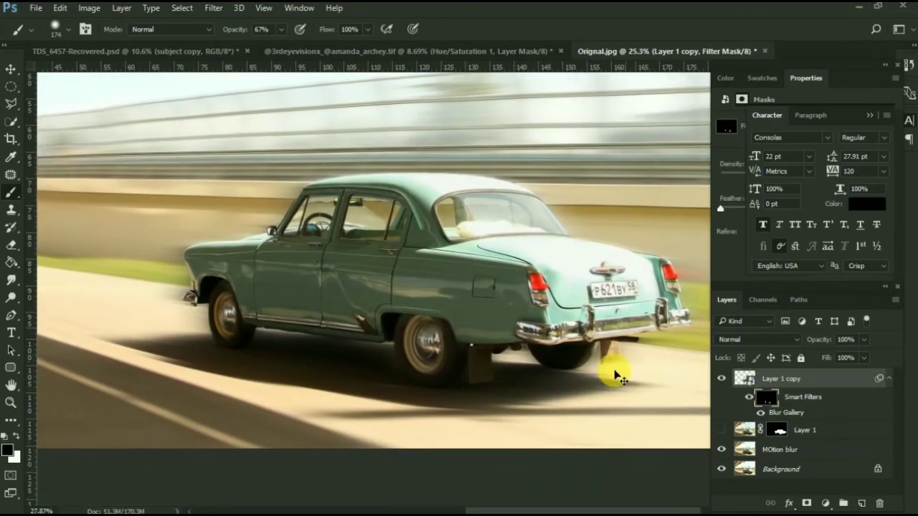
pyautogui.scroll(3, 621, 356)
pyautogui.scroll(2, 505, 309)
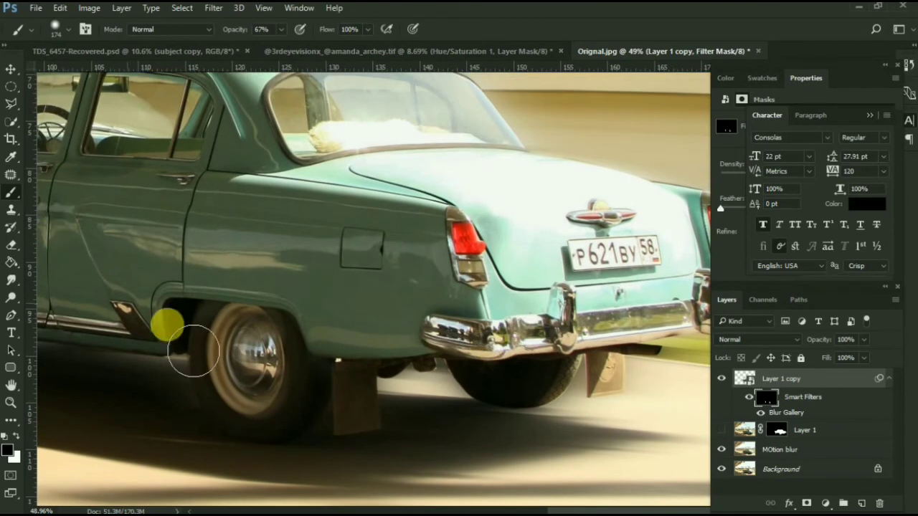
pyautogui.moveTo(525, 401)
pyautogui.mouseDown()
pyautogui.moveTo(473, 389)
pyautogui.moveTo(540, 400)
pyautogui.moveTo(560, 392)
pyautogui.moveTo(539, 412)
pyautogui.moveTo(491, 405)
pyautogui.moveTo(538, 408)
pyautogui.moveTo(586, 385)
pyautogui.moveTo(518, 430)
pyautogui.moveTo(507, 415)
pyautogui.moveTo(591, 387)
pyautogui.moveTo(532, 429)
pyautogui.moveTo(502, 419)
pyautogui.moveTo(492, 401)
pyautogui.moveTo(572, 391)
pyautogui.mouseUp()
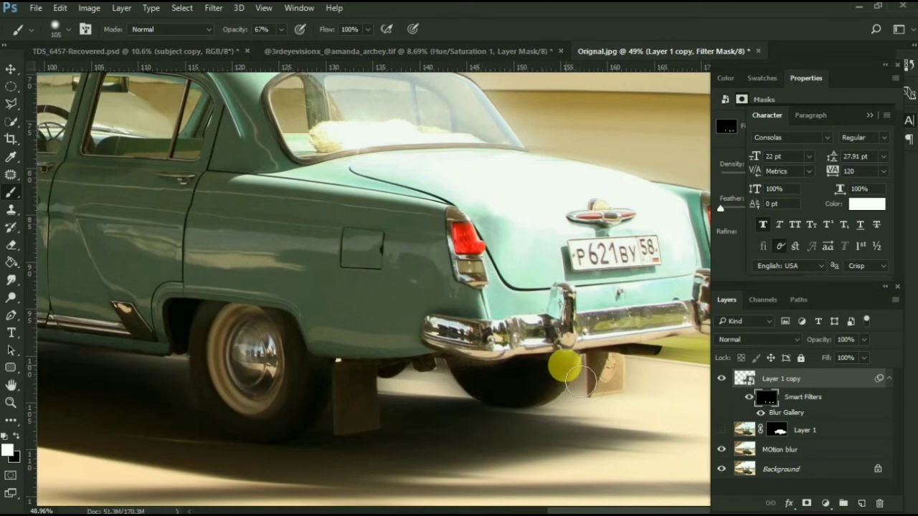
pyautogui.scroll(-5, 492, 359)
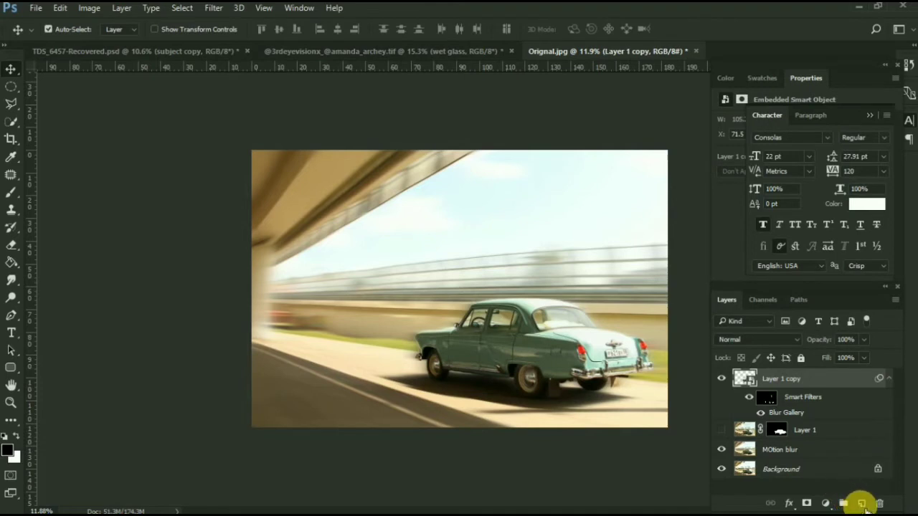
# Step: Add a new layer above Layer 1 copy and paint a black shadow beneath the car with a Soft Round brush at 67% opacity
pyautogui.click(861, 503)
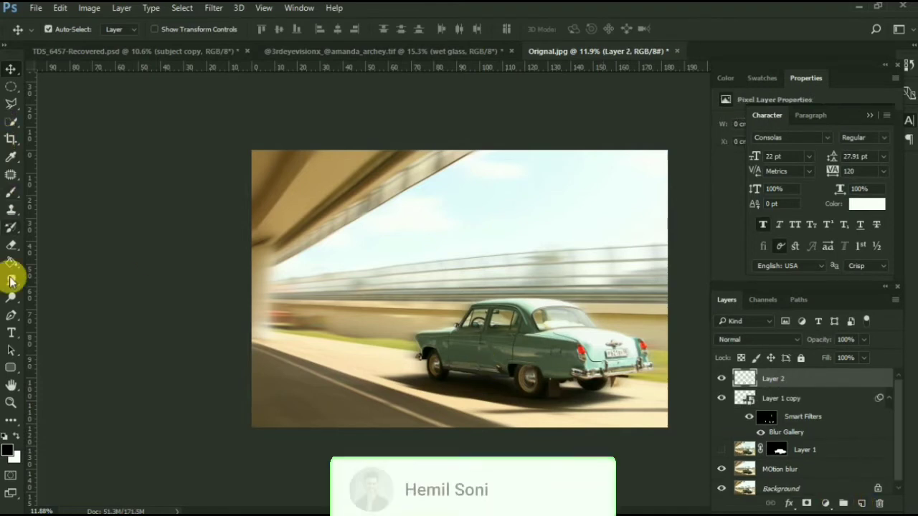
pyautogui.click(12, 196)
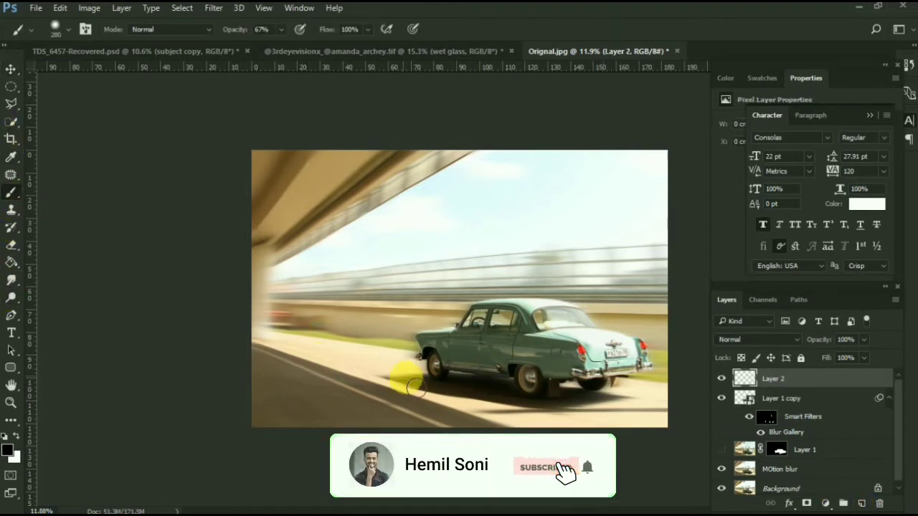
pyautogui.rightClick(436, 376)
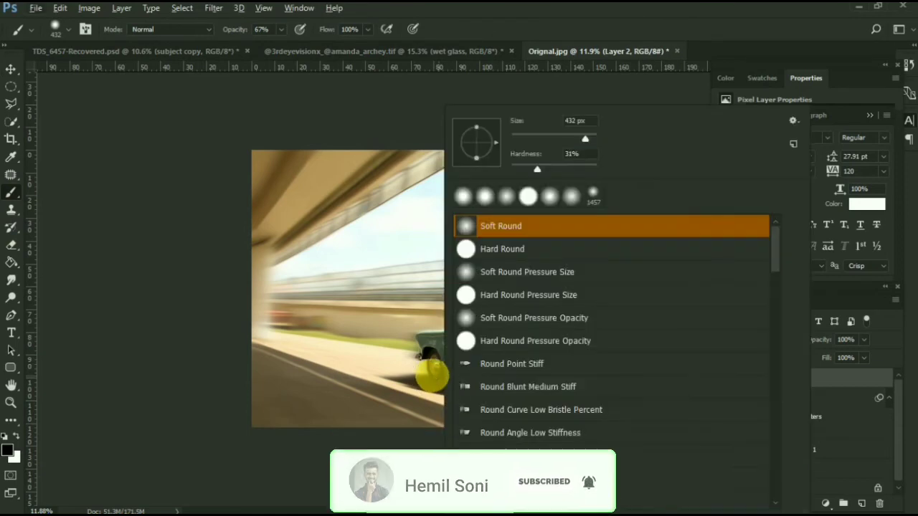
pyautogui.moveTo(435, 379); pyautogui.dragTo(425, 383)
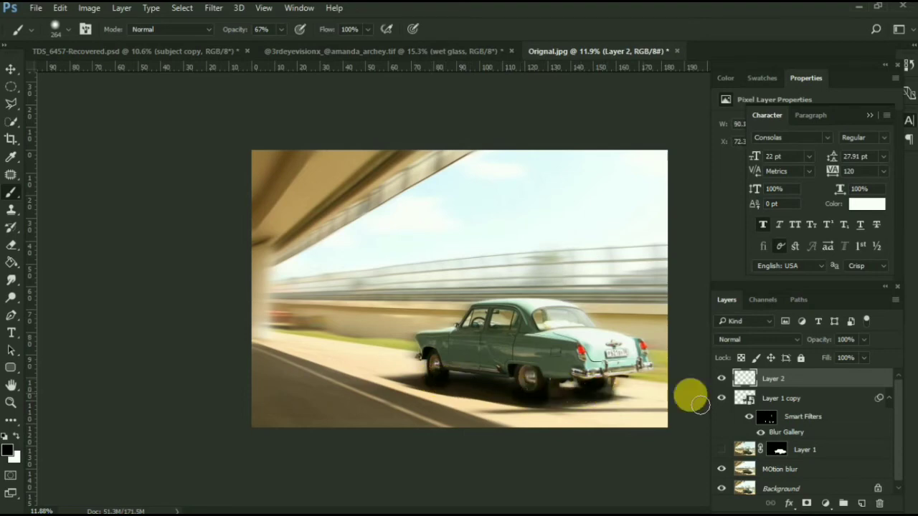
# Step: Clip the shadow layer to Layer 1 copy and transform it to 49.83% height with a 6.22° rotation beneath the car
pyautogui.rightClick(801, 384)
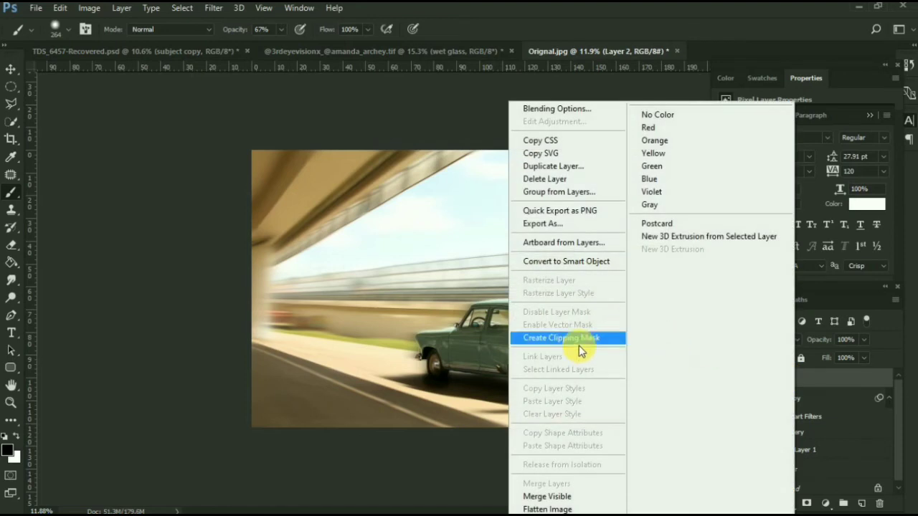
pyautogui.click(580, 349)
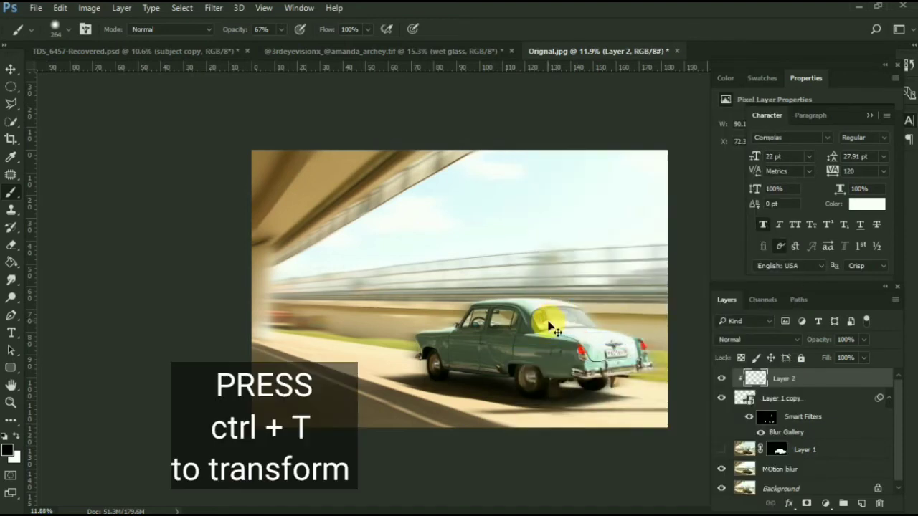
pyautogui.hotkey('ctrl', 't')
pyautogui.moveTo(525, 365)
pyautogui.mouseDown()
pyautogui.moveTo(540, 388)
pyautogui.moveTo(523, 371)
pyautogui.moveTo(524, 383)
pyautogui.mouseUp()
pyautogui.moveTo(580, 357); pyautogui.dragTo(583, 364)
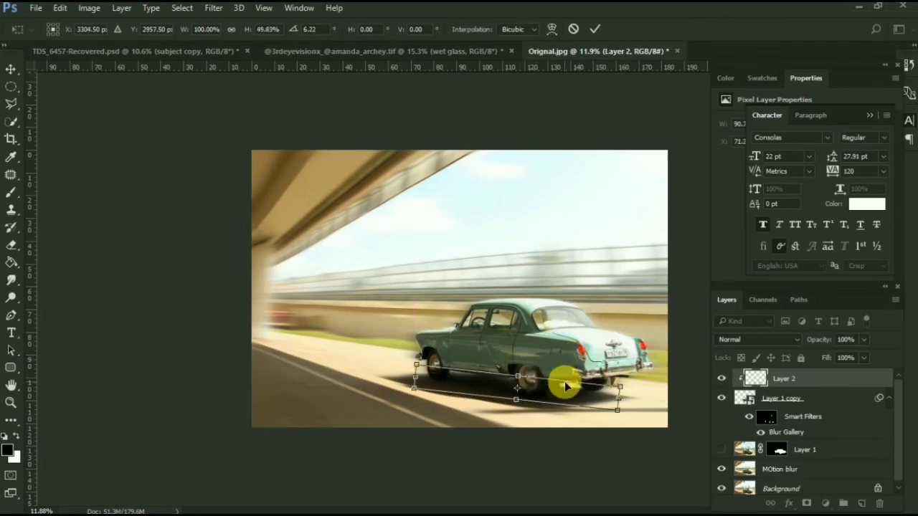
pyautogui.moveTo(557, 393); pyautogui.dragTo(567, 394)
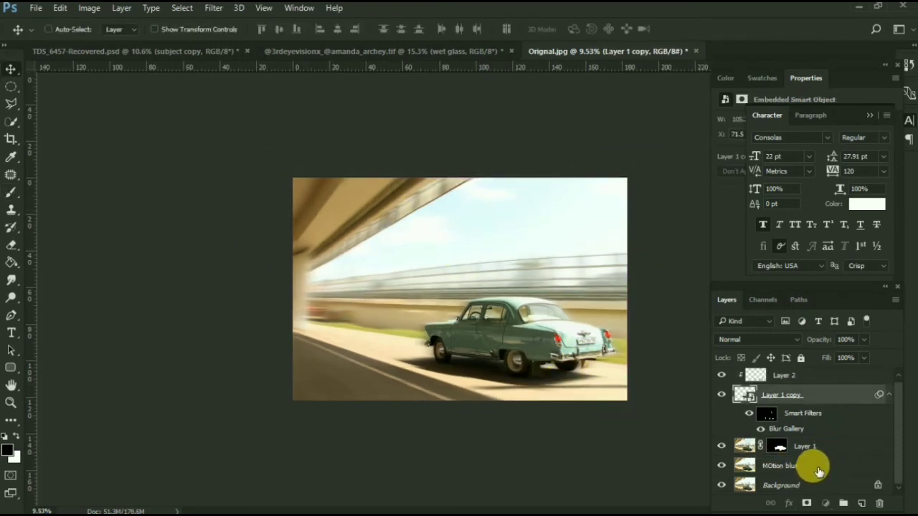
# Step: Group all layers from MOtion blur up to Layer 2, leaving out the Background
pyautogui.keyDown('shift'); pyautogui.click(818, 470); pyautogui.keyUp('shift')
pyautogui.keyDown('shift'); pyautogui.click(817, 382); pyautogui.keyUp('shift')
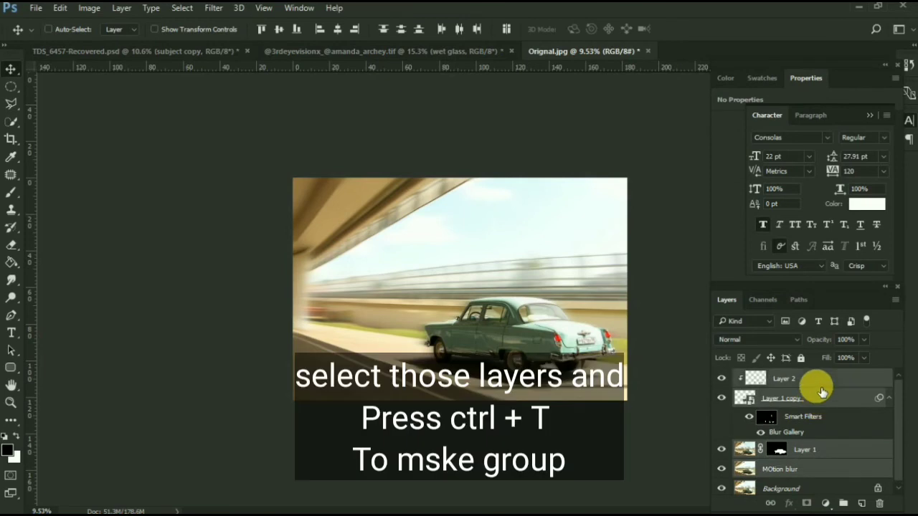
pyautogui.hotkey('ctrl', 'g')
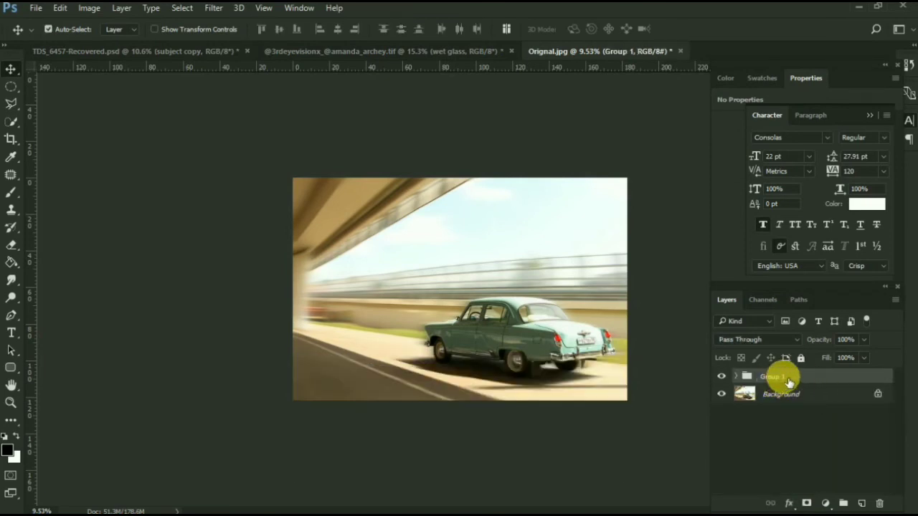
# Step: Duplicate Group 1 and merge the duplicate into a single pixel layer
pyautogui.hotkey('ctrl', 'j')
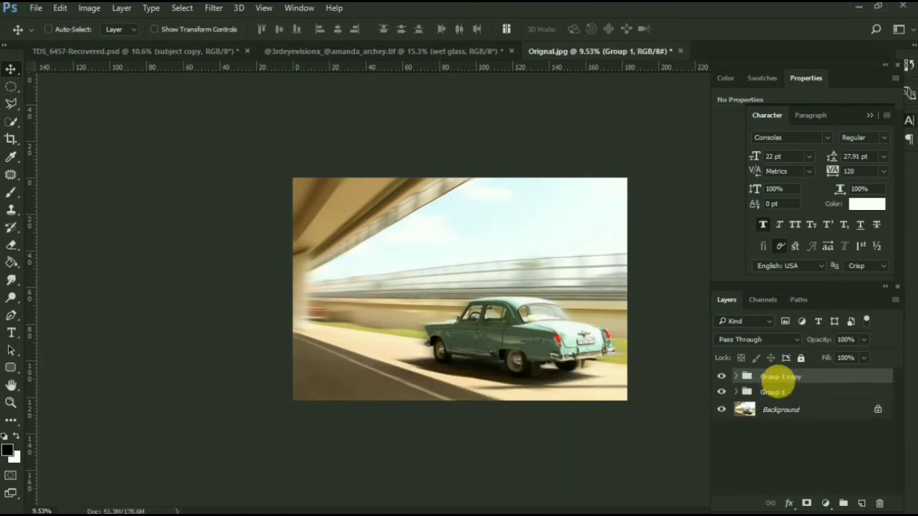
pyautogui.hotkey('ctrl', 'e')
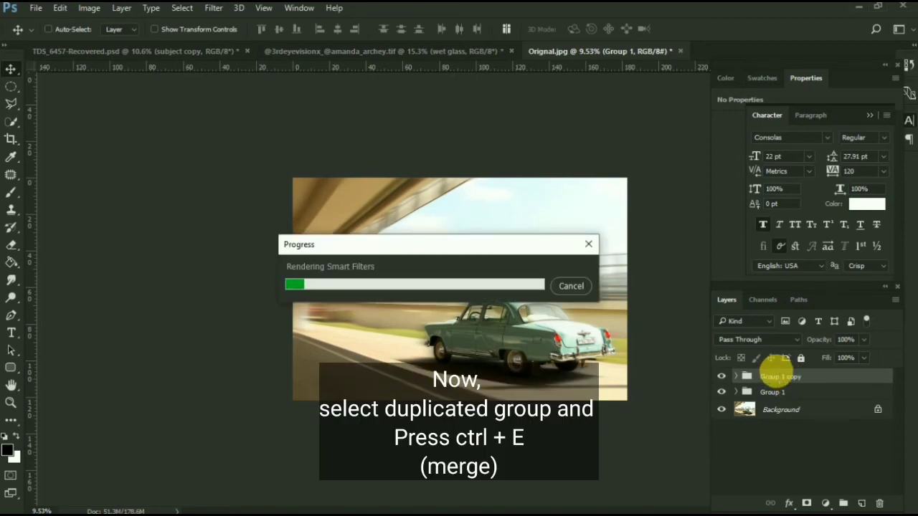
pyautogui.press('e')
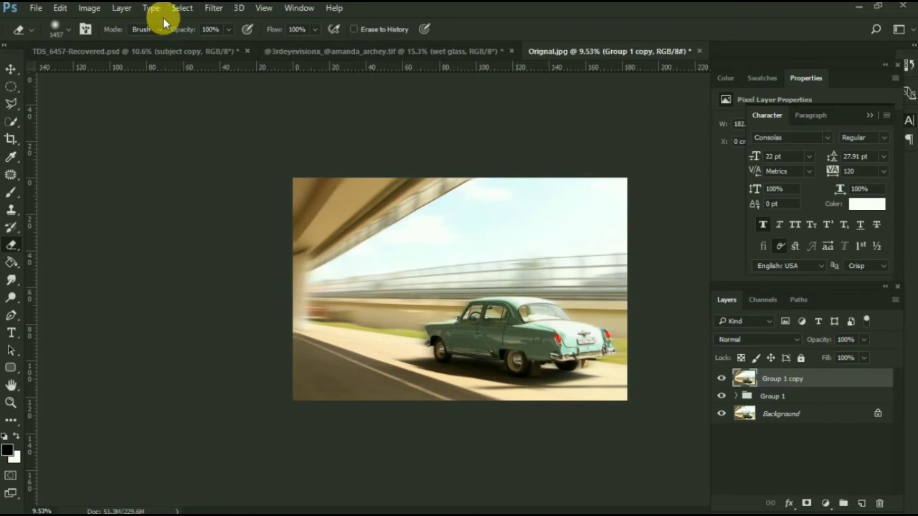
# Step: Open the Camera Raw Filter on Group 1 copy and set Exposure to +0.35, Contrast to +47 and Highlights to -75
pyautogui.click(213, 8)
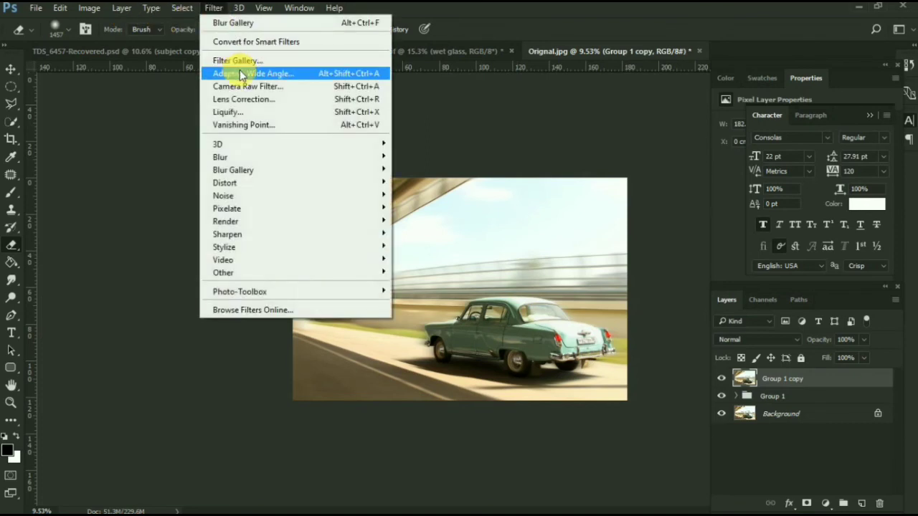
pyautogui.click(250, 84)
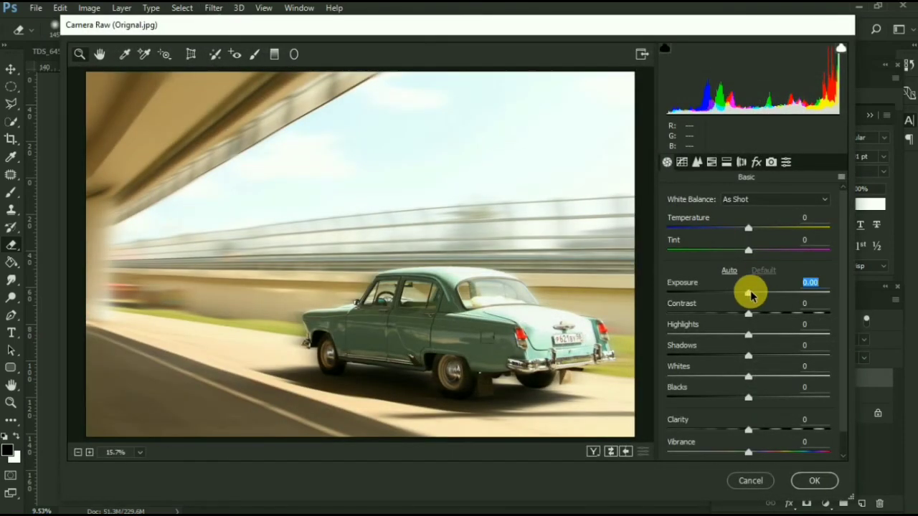
pyautogui.moveTo(750, 292); pyautogui.dragTo(783, 316)
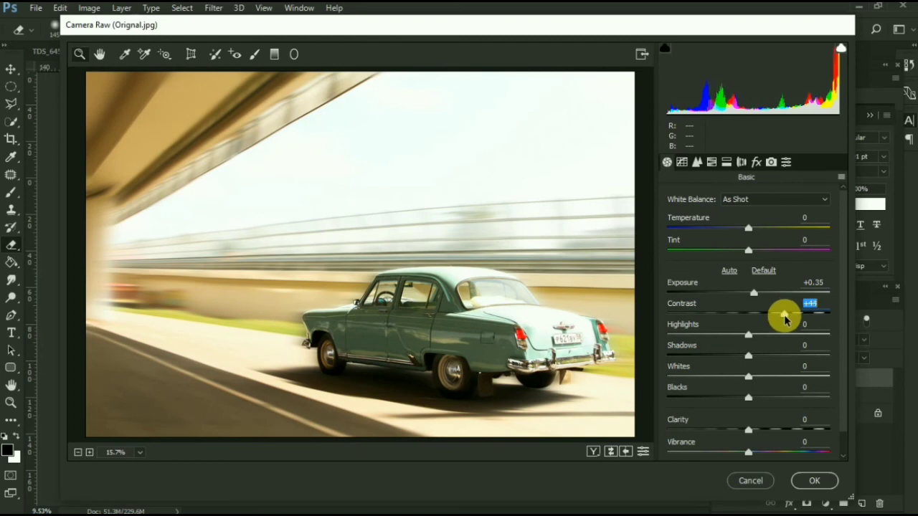
pyautogui.click(751, 358)
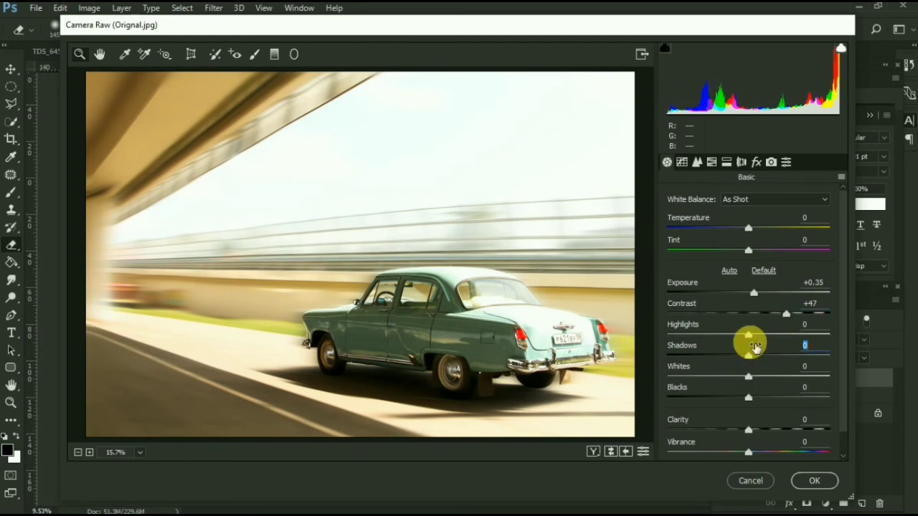
pyautogui.moveTo(751, 340); pyautogui.dragTo(687, 349)
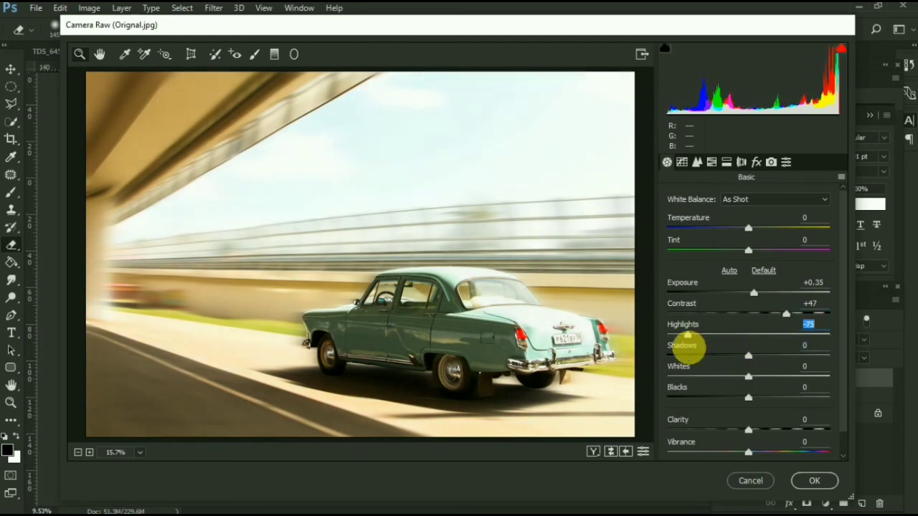
# Step: Darken the tones in Camera Raw with Shadows at -55, Whites at -100 and Blacks at -21
pyautogui.scroll(-1, 803, 315)
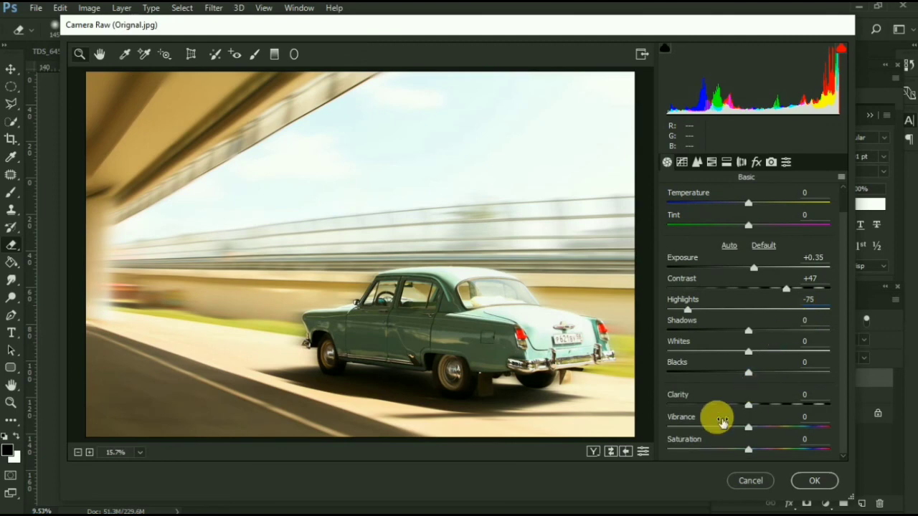
pyautogui.moveTo(748, 332); pyautogui.dragTo(682, 361)
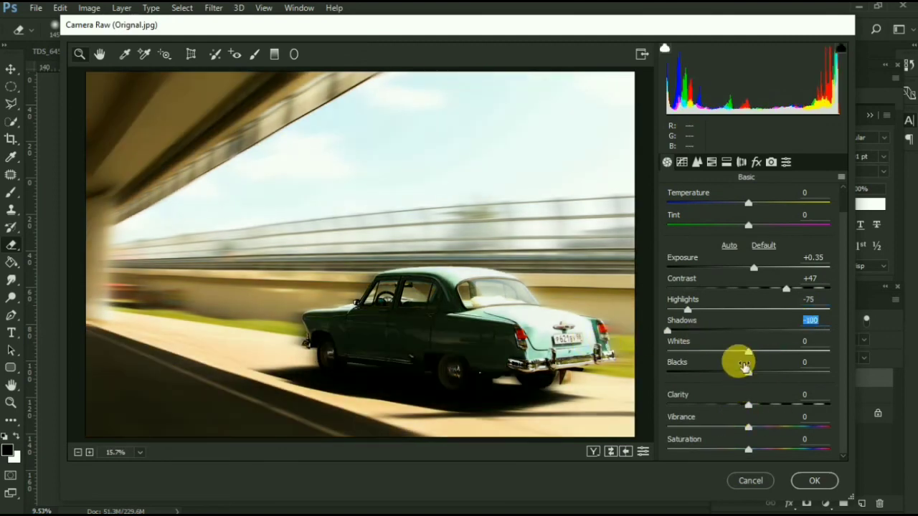
pyautogui.moveTo(717, 332); pyautogui.dragTo(629, 371)
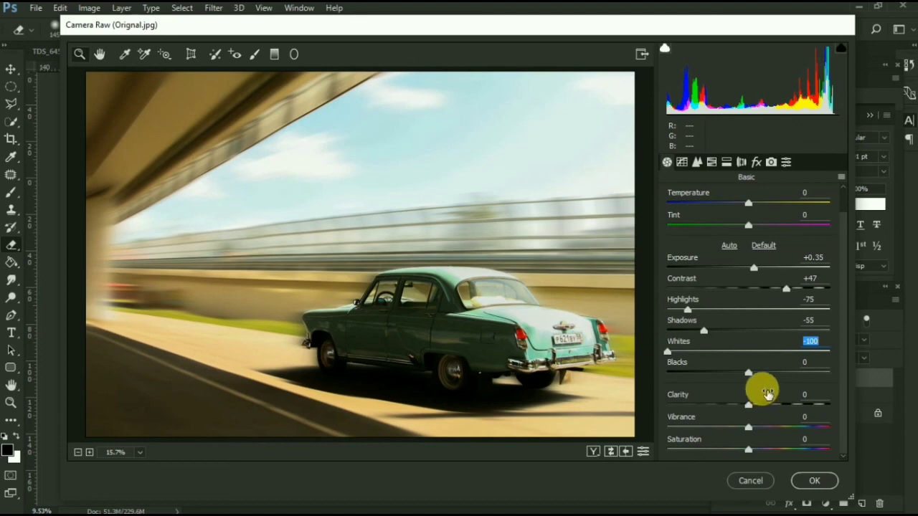
pyautogui.moveTo(750, 376); pyautogui.dragTo(733, 376)
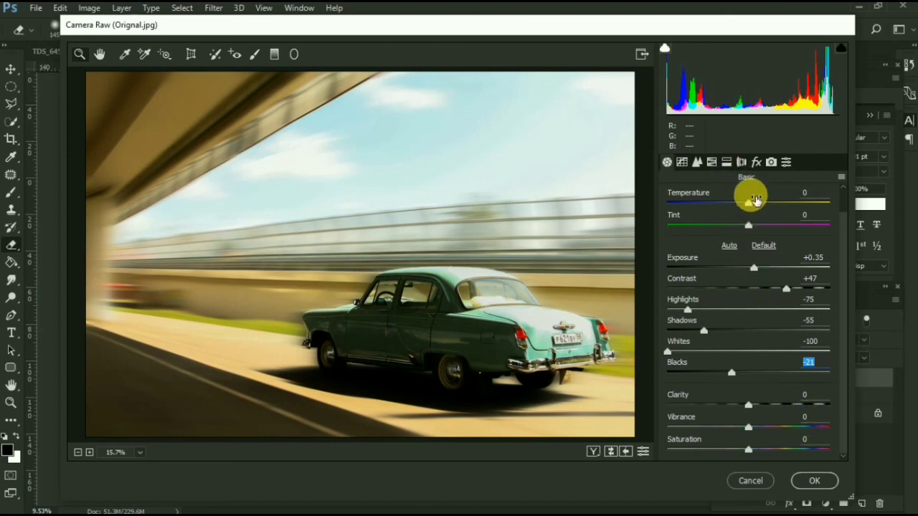
# Step: Set Temperature to +11, Vibrance to -30 and Saturation to -47, and apply the Camera Raw grading to the merged layer
pyautogui.moveTo(748, 206); pyautogui.dragTo(756, 205)
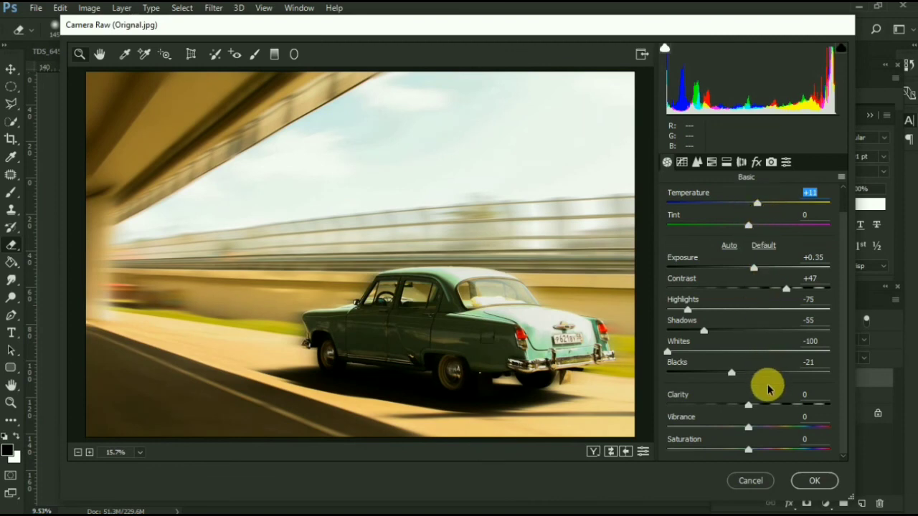
pyautogui.moveTo(749, 429)
pyautogui.mouseDown()
pyautogui.moveTo(717, 428)
pyautogui.moveTo(732, 427)
pyautogui.mouseUp()
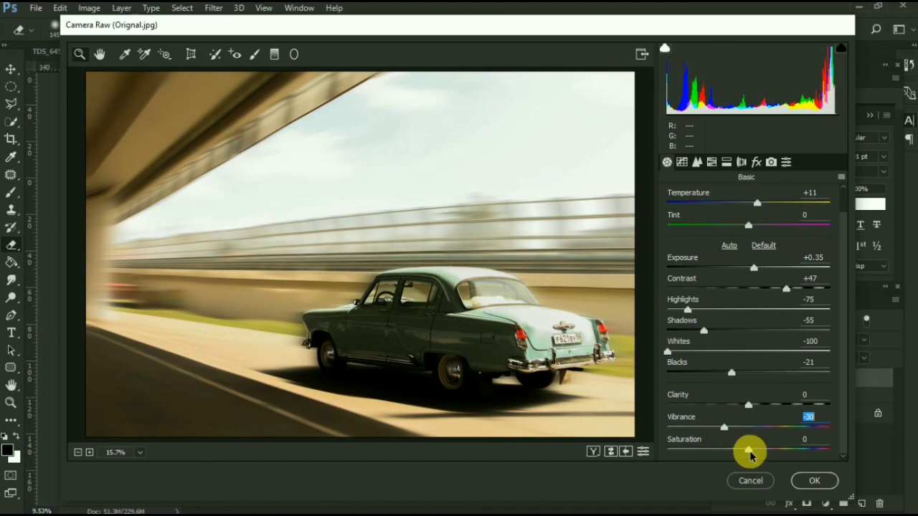
pyautogui.moveTo(748, 452); pyautogui.dragTo(710, 454)
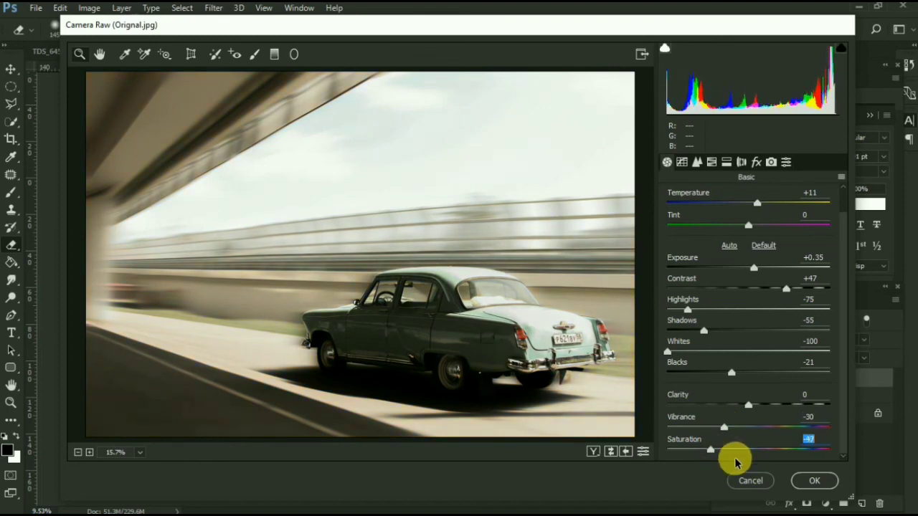
pyautogui.click(816, 481)
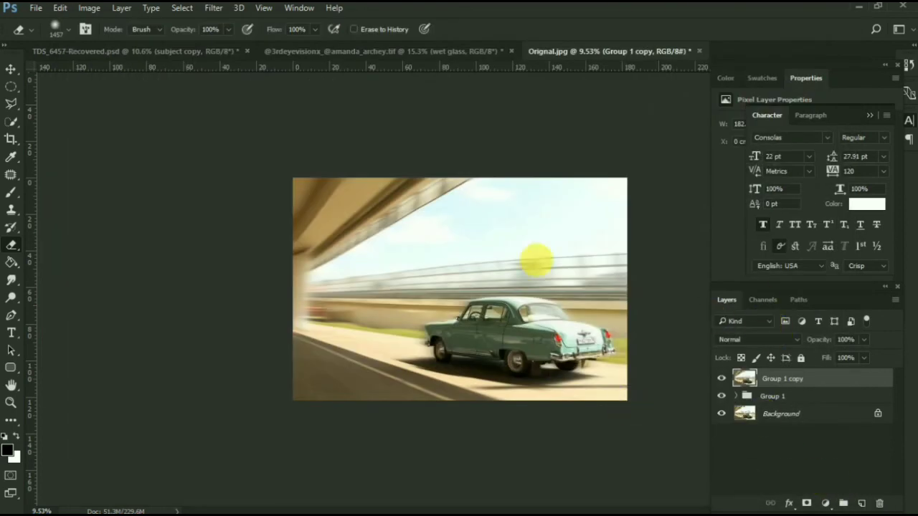